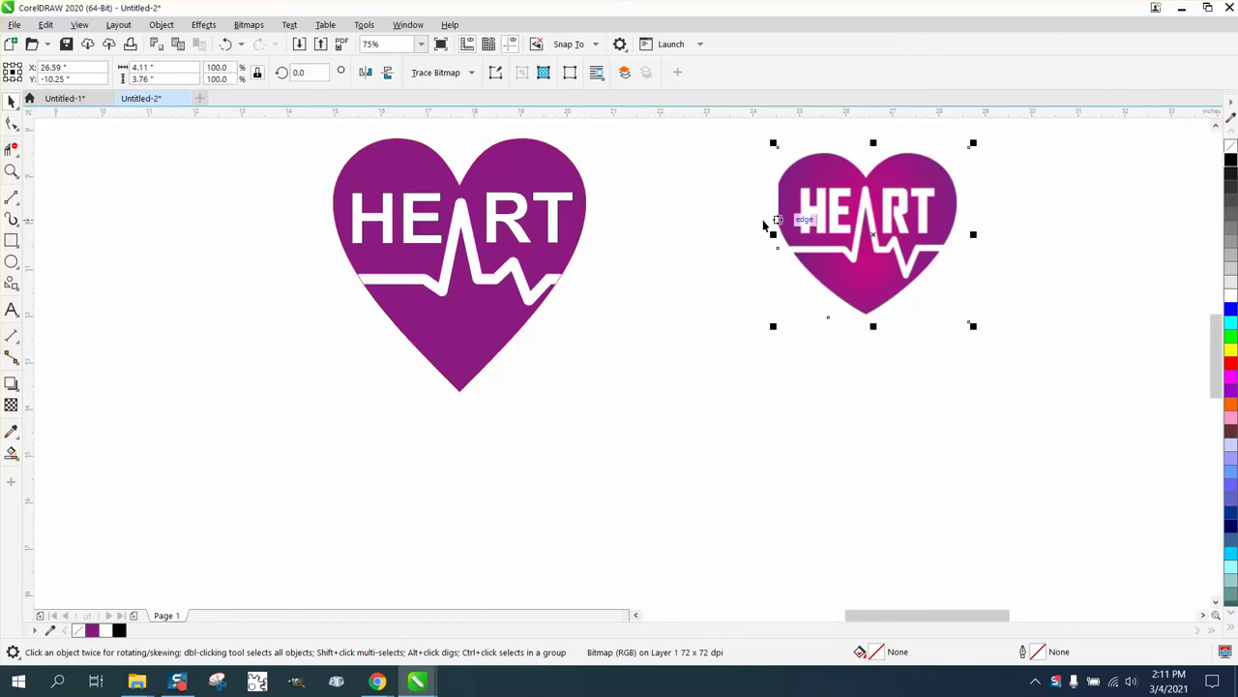
Add the artistic text "HERT" below the large purple heart and enlarge it to about 163 pt
click(12, 309)
click(482, 514)
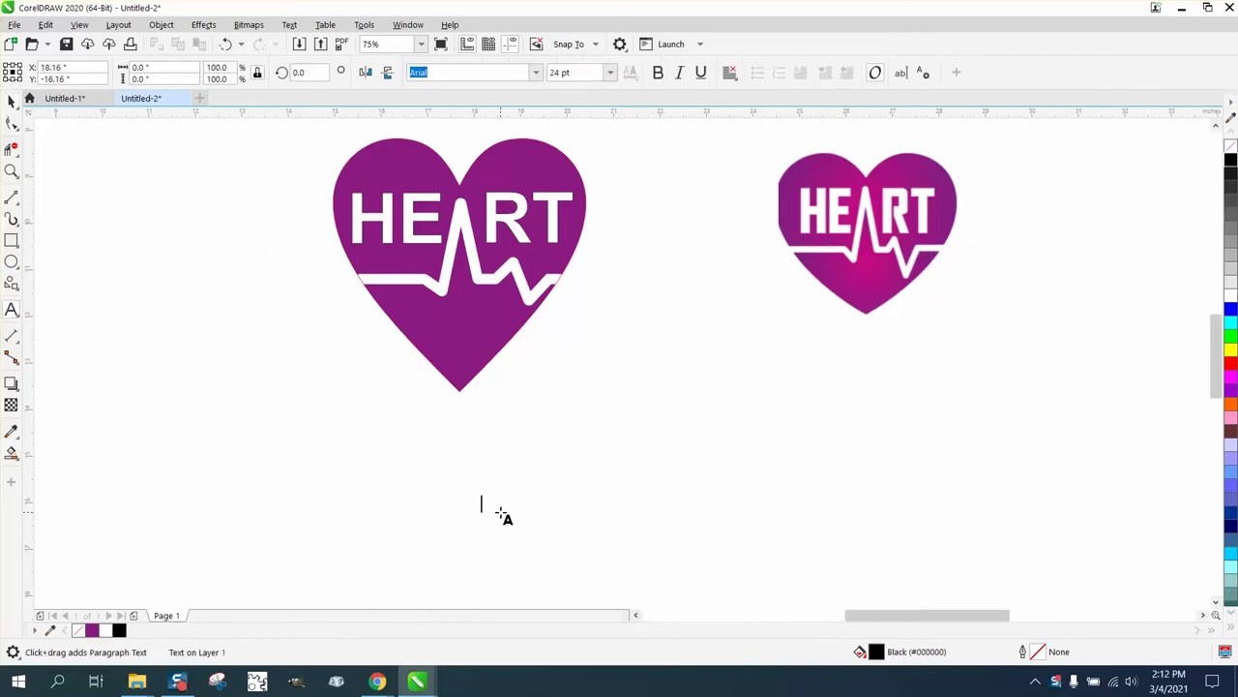
text(HERT)
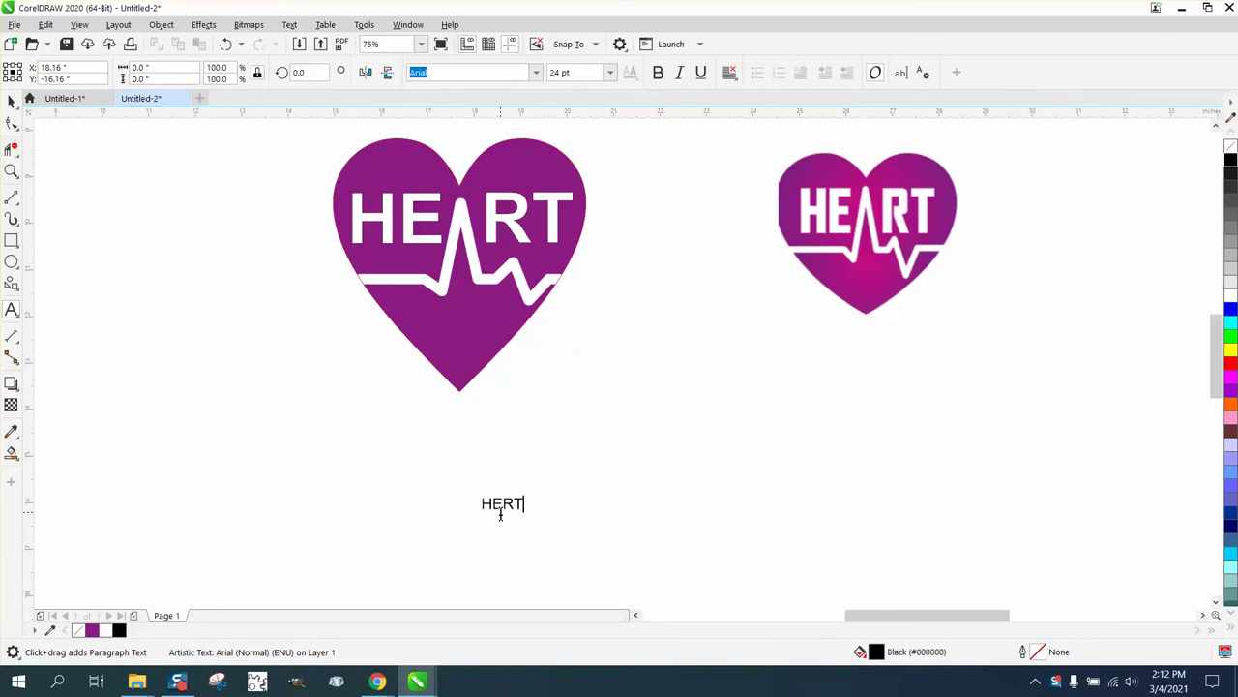
key(ctrl+space)
drag(527, 515, 760, 346)
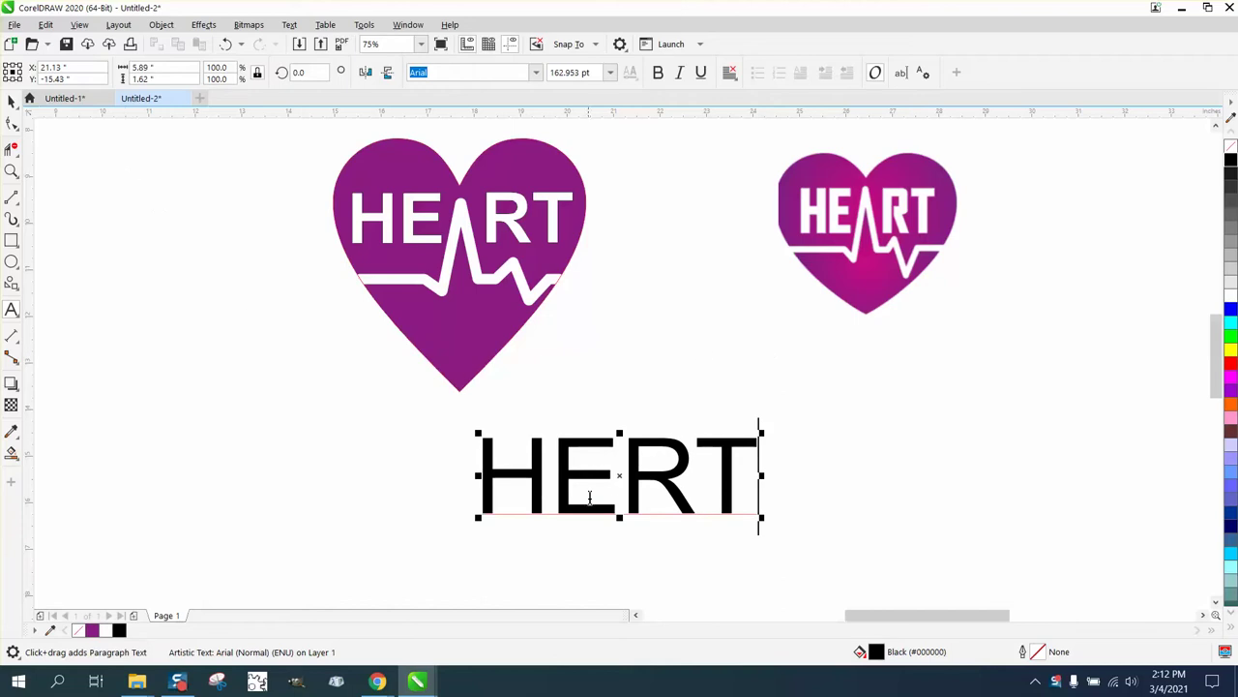
Insert a space between the E and R of the text, and set the document's nudge distance to 0.5 inches
click(616, 504)
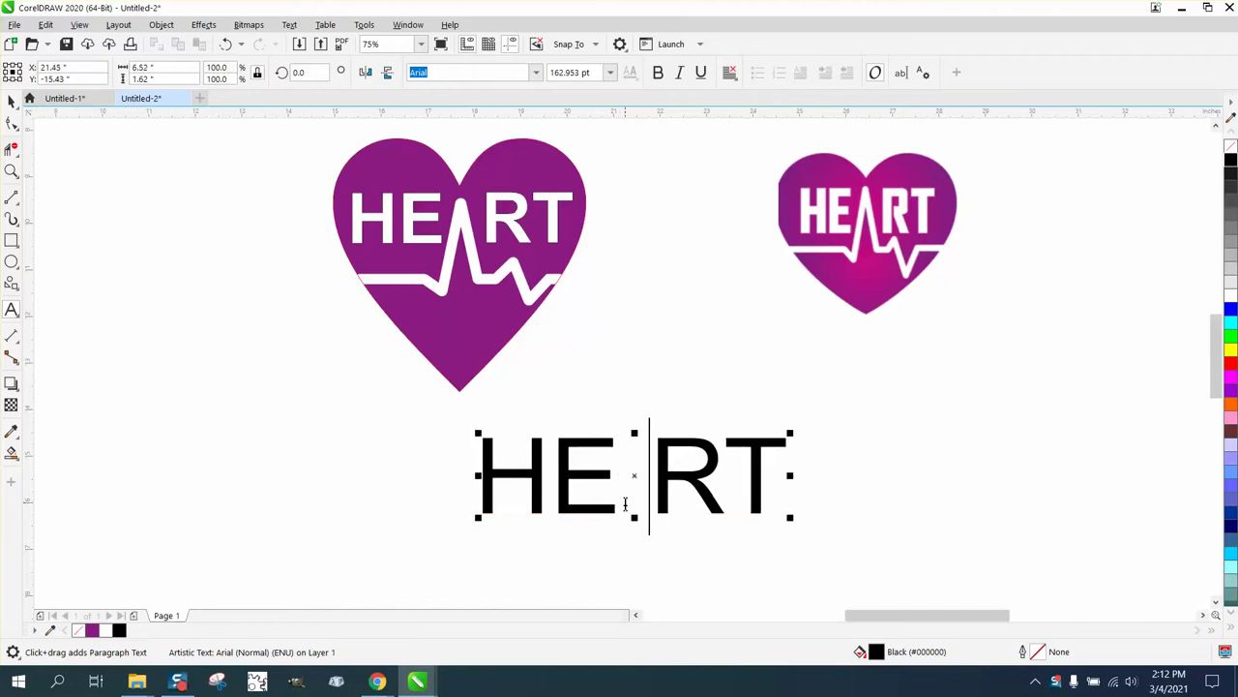
click(15, 127)
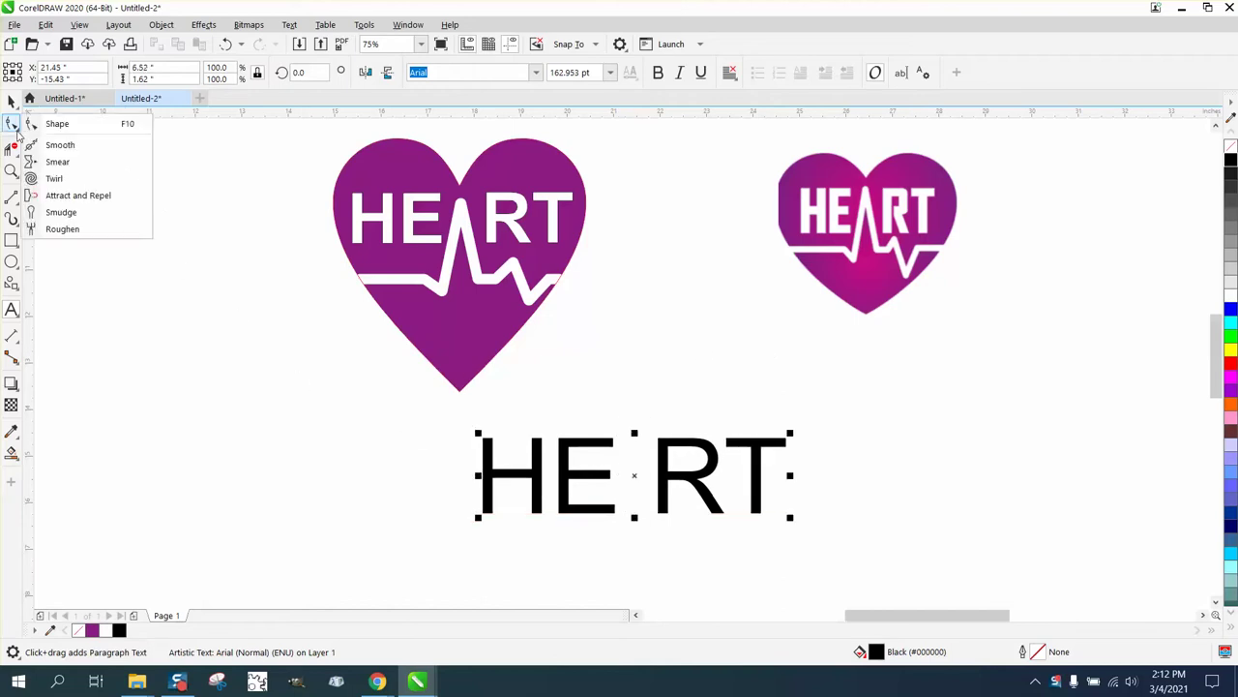
click(62, 126)
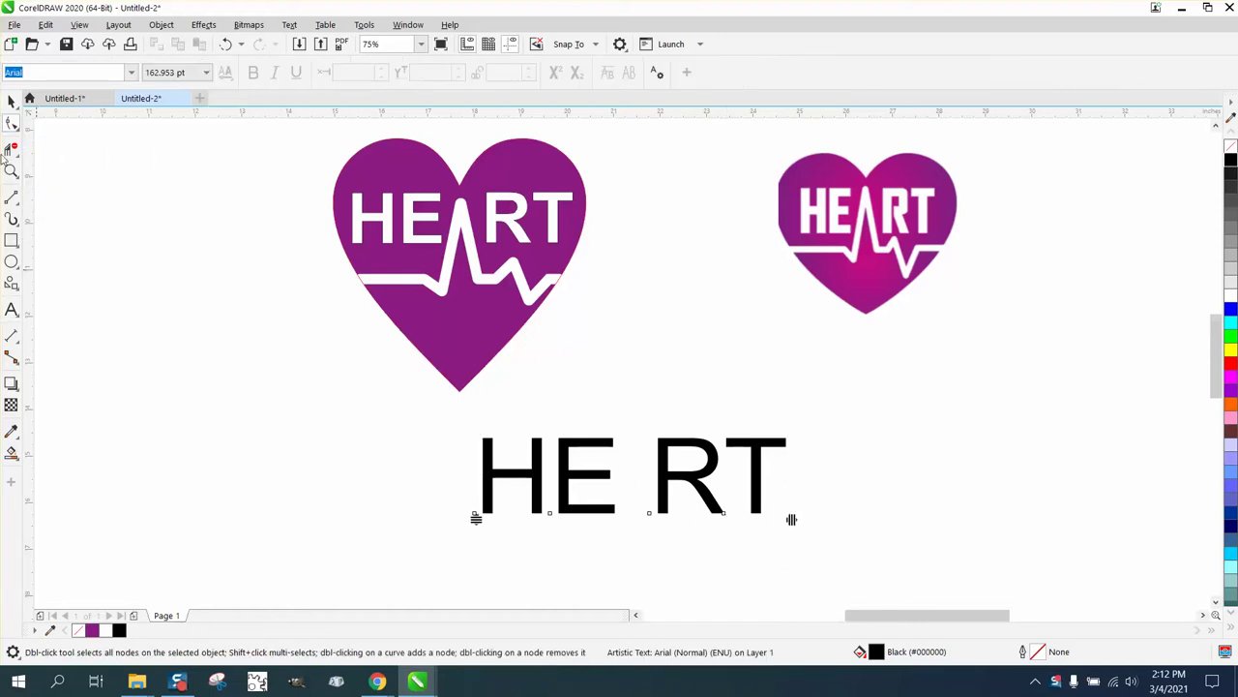
click(11, 100)
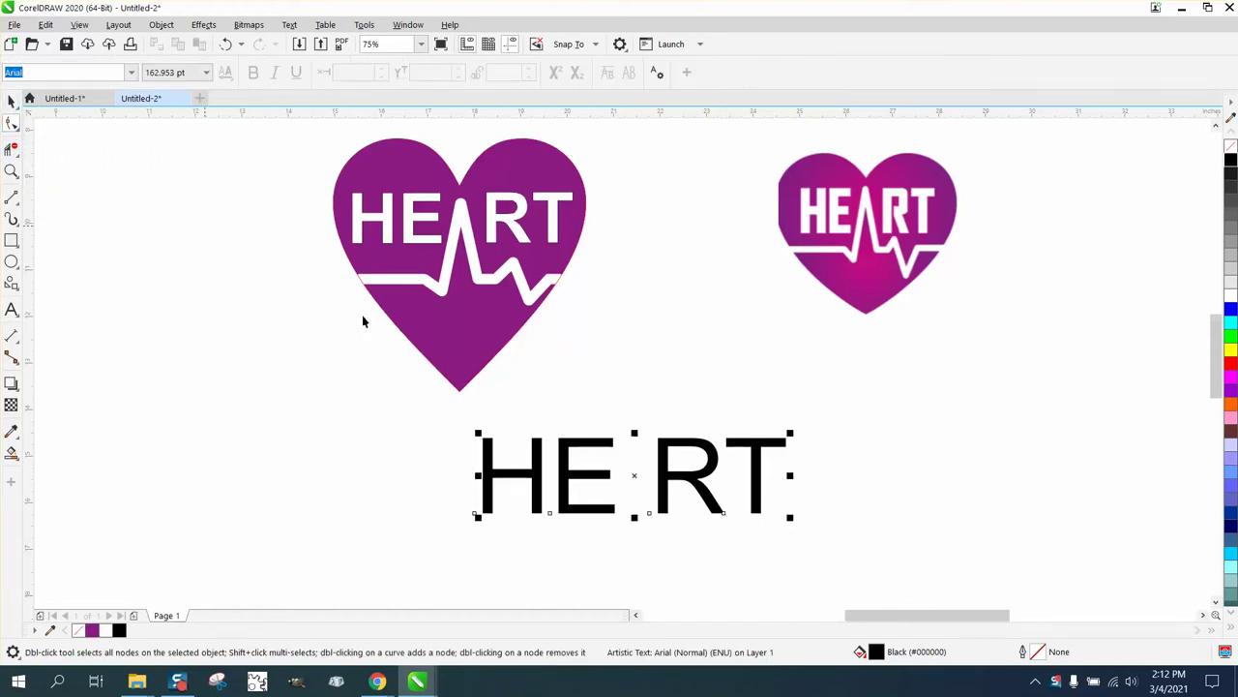
click(312, 363)
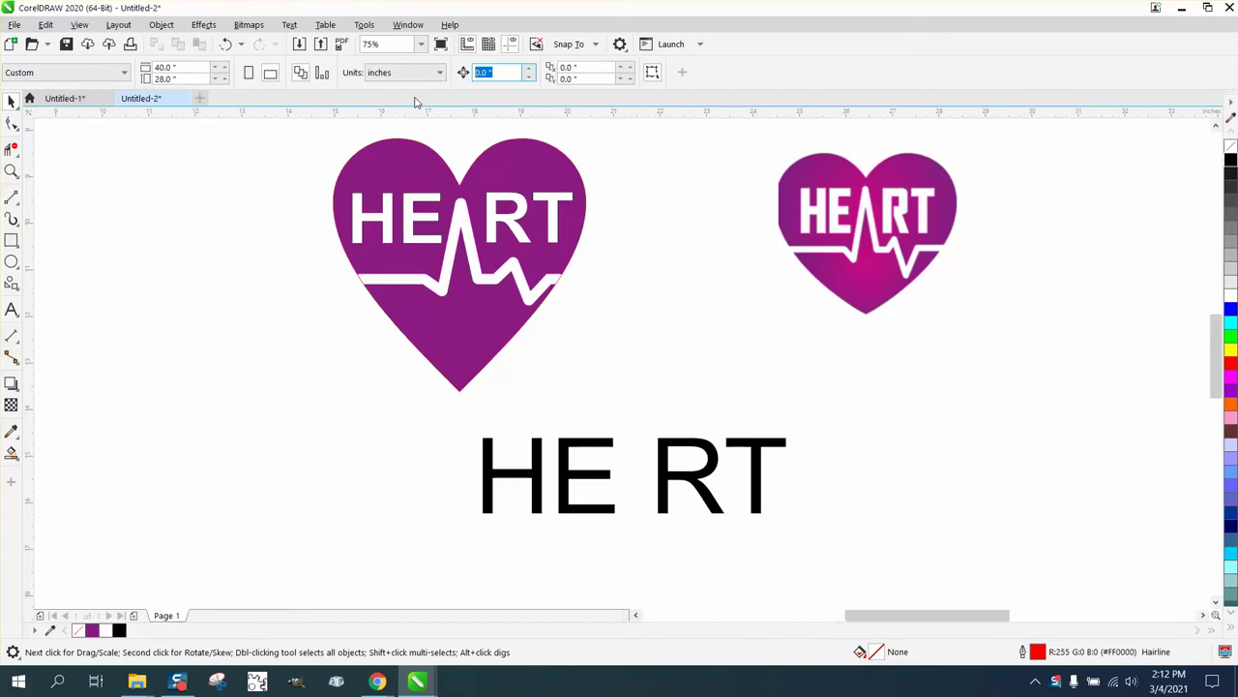
text(.5)
Shift the letters T and R rightward to widen the gap after HE, and move the text below the small heart image
click(11, 124)
click(725, 513)
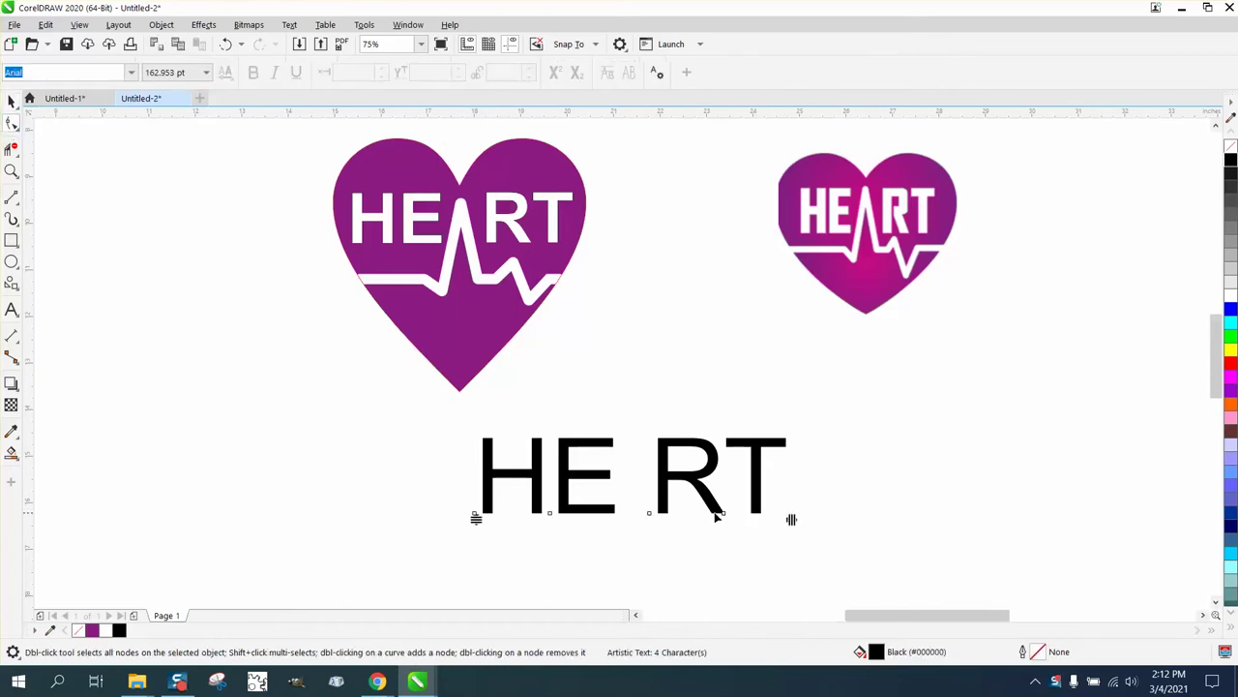
click(725, 514)
key(Right)
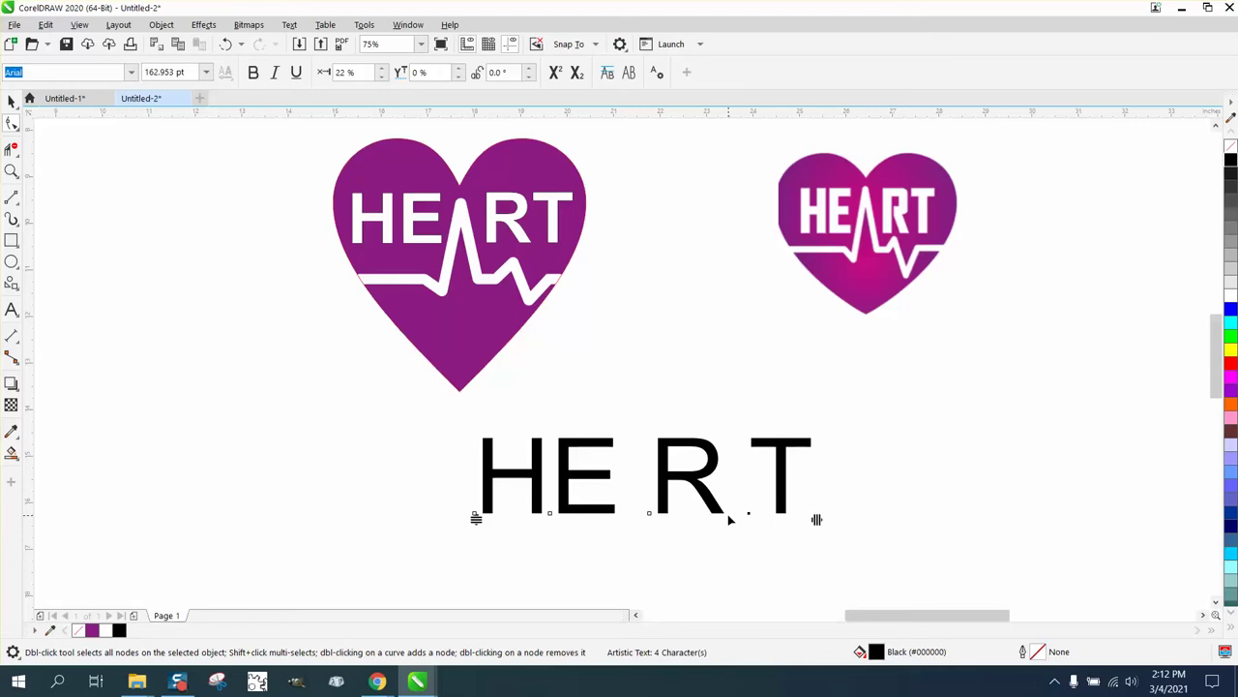
click(649, 514)
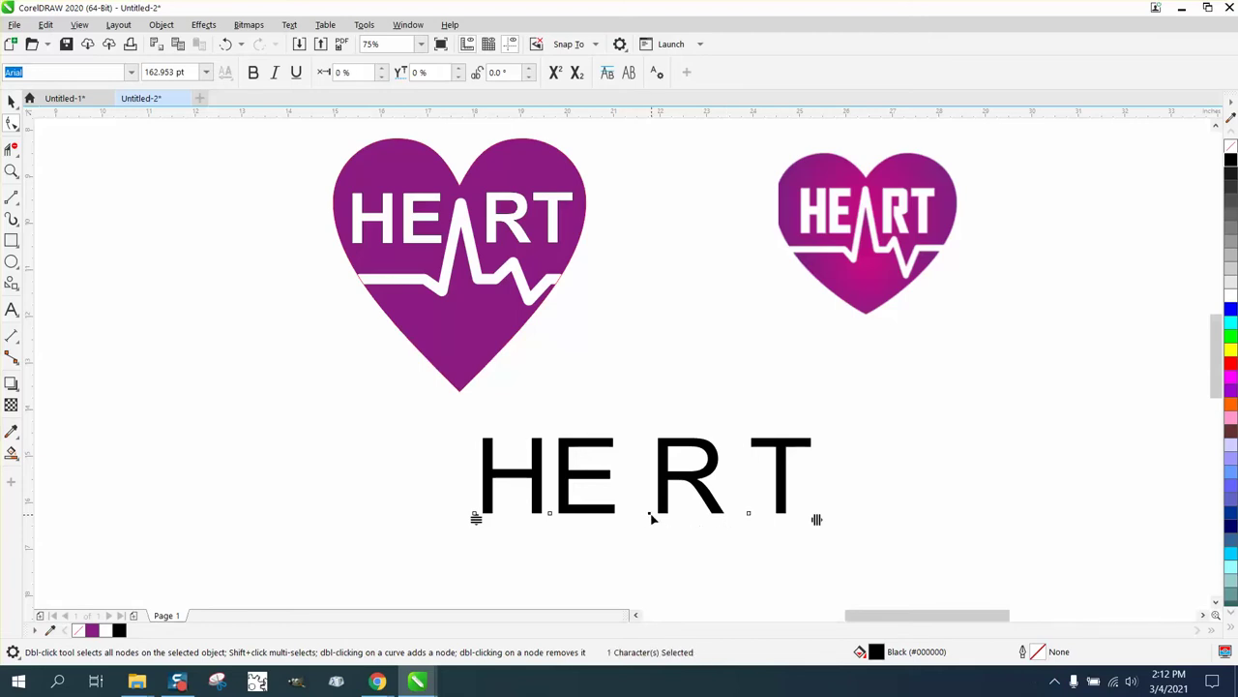
key(Right)
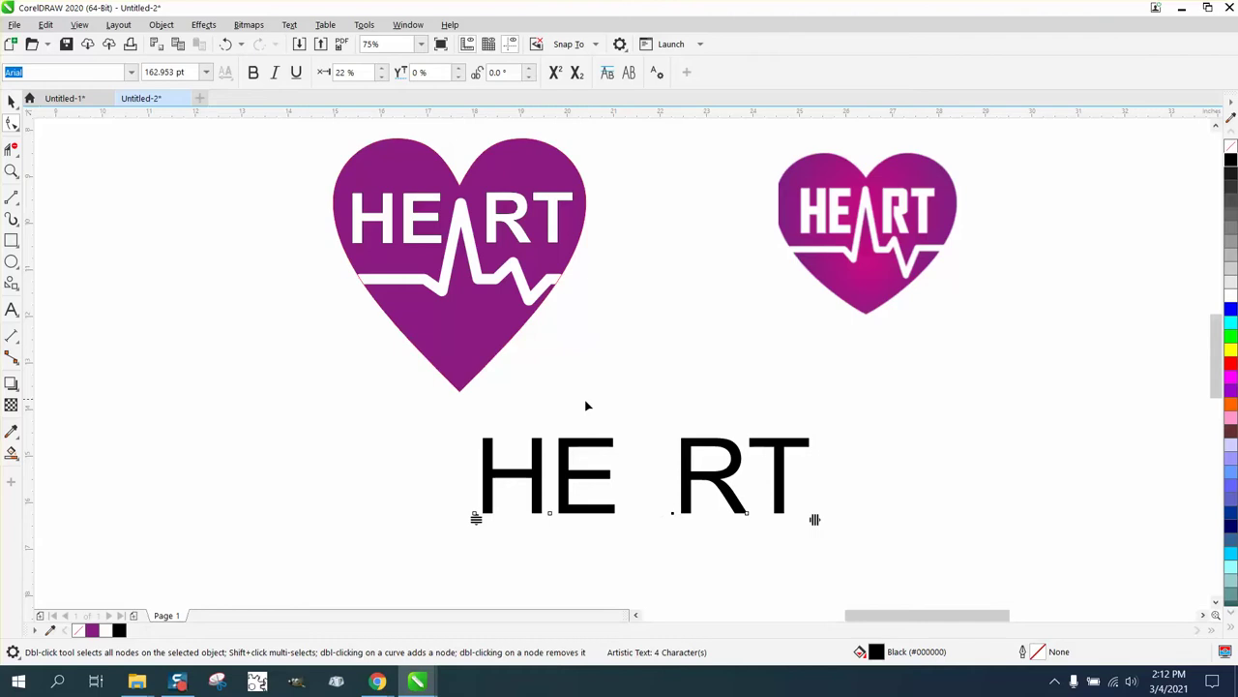
key(space)
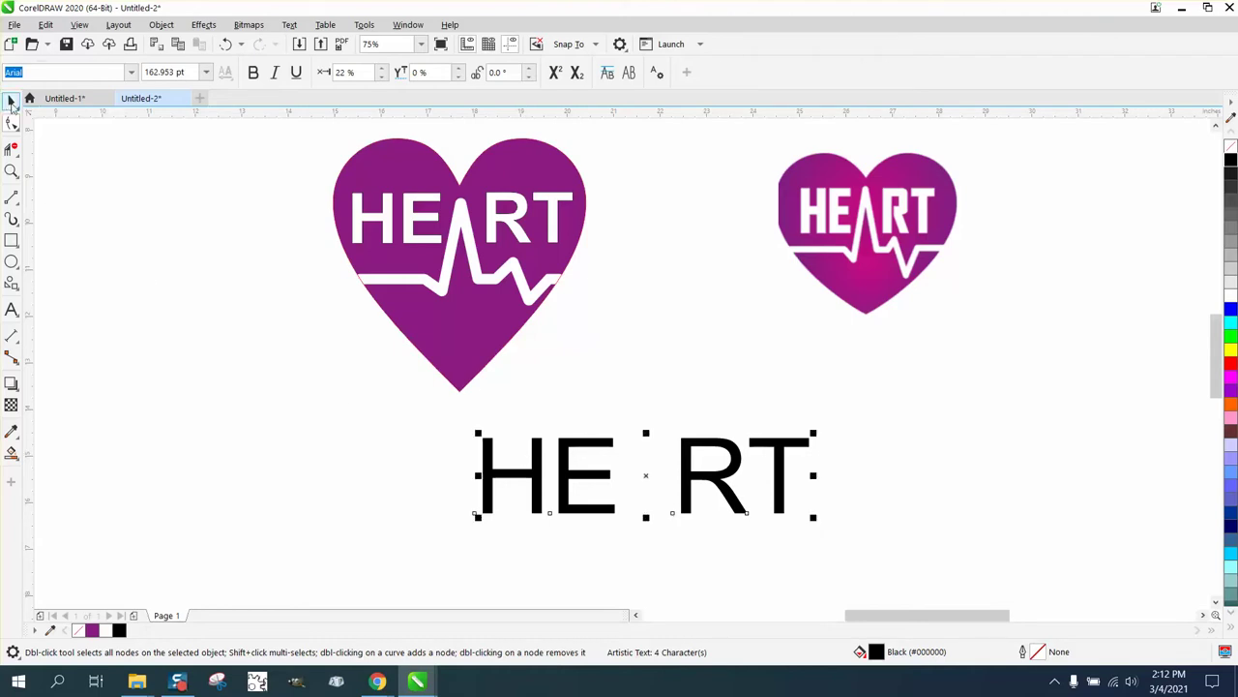
drag(641, 475, 735, 401)
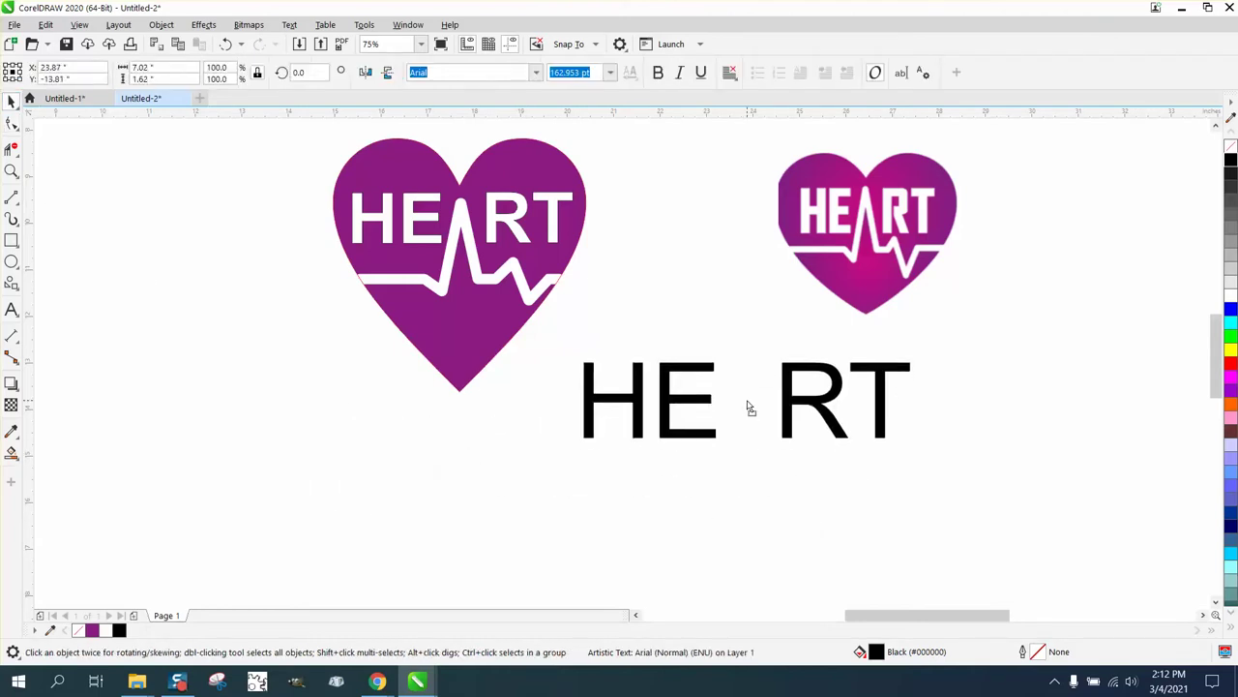
Draw a heart outline about 5.49 inches wide with the Common Shapes tool and centre it on the page
click(17, 287)
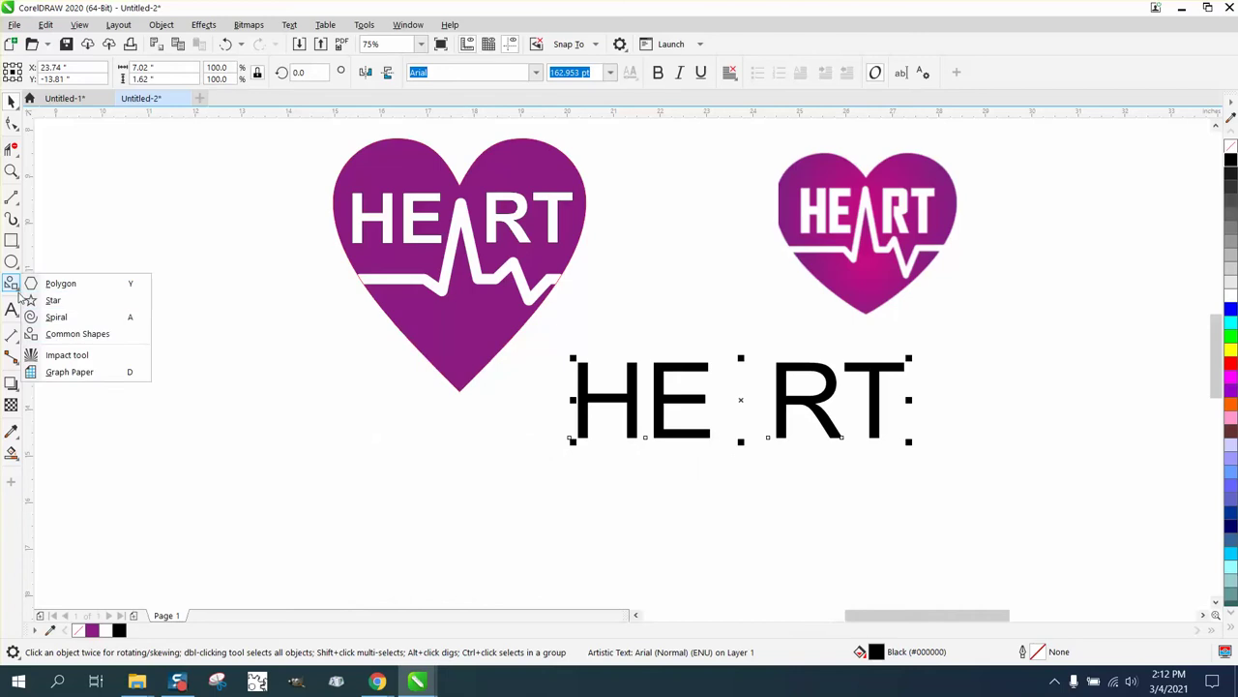
click(65, 334)
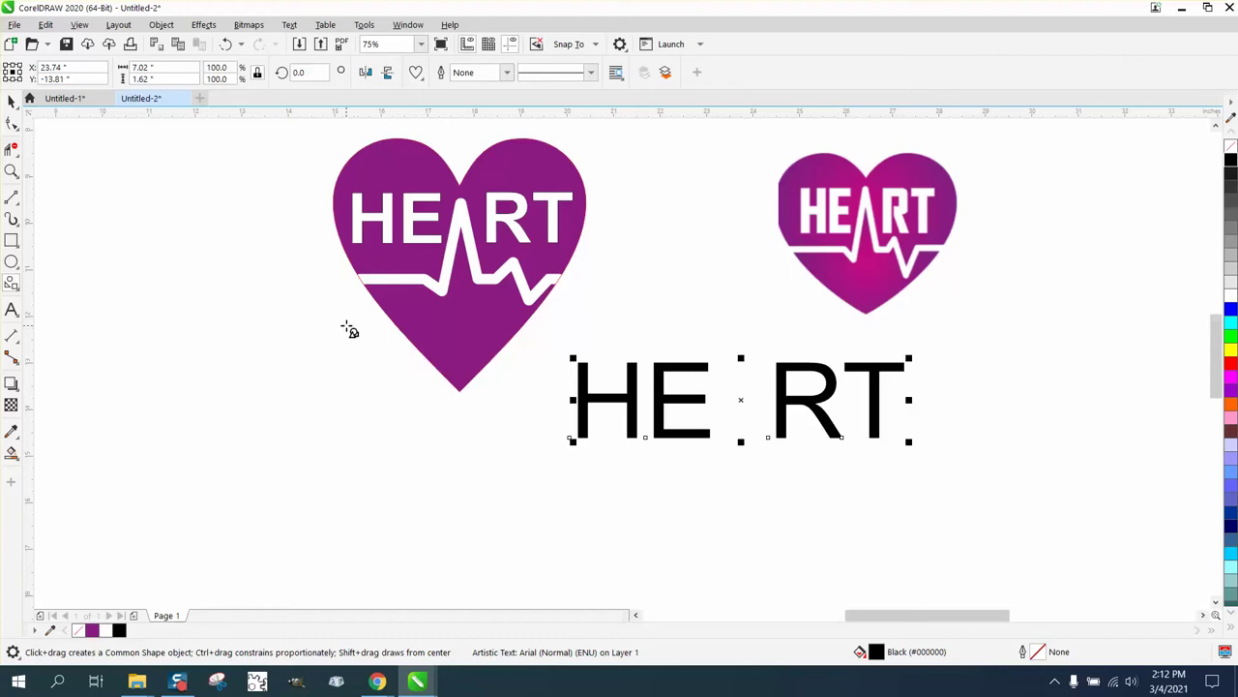
drag(348, 324, 136, 577)
scroll(209, 503, down, 2)
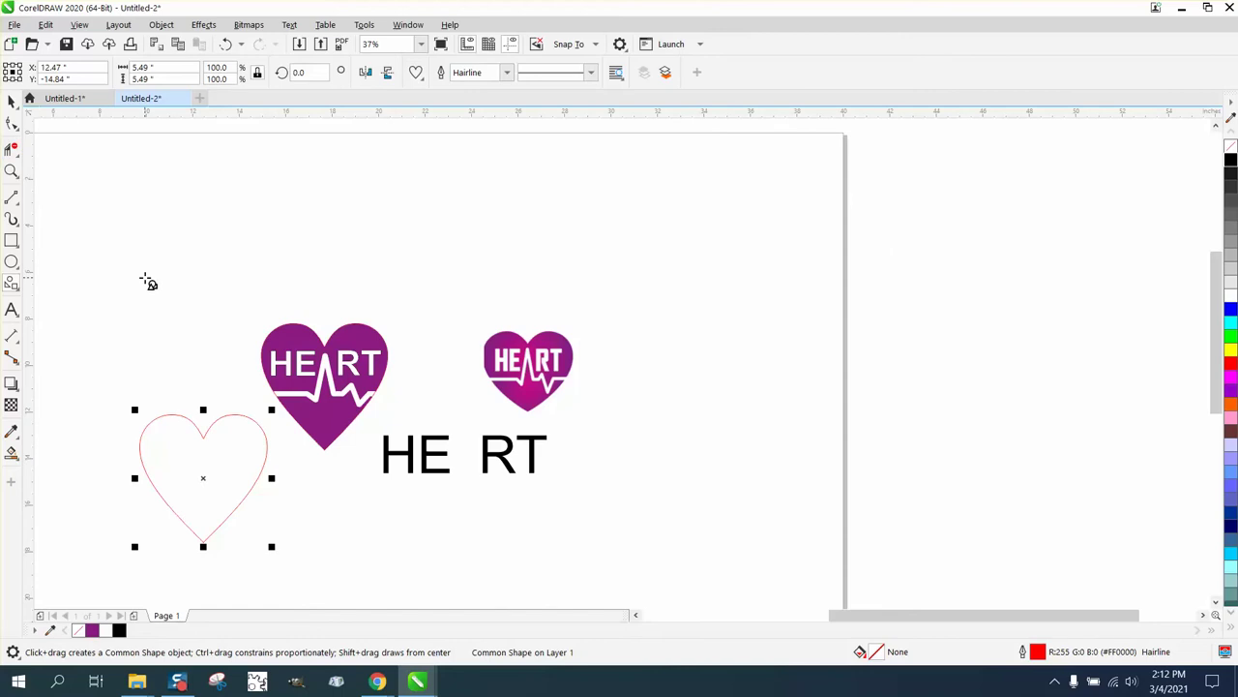
key(p)
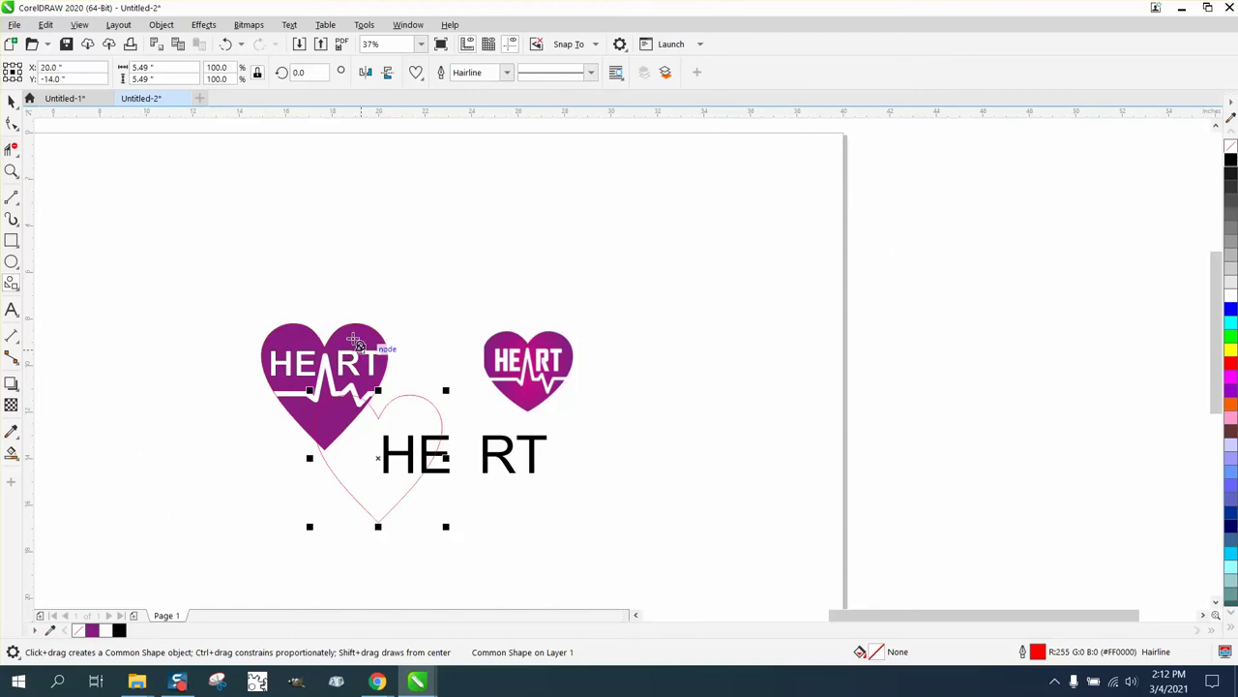
Move the large purple heart design up and away from the heart outline, and enlarge the outline to about 7.42 inches
click(12, 101)
drag(210, 287, 400, 472)
drag(383, 360, 319, 262)
click(436, 440)
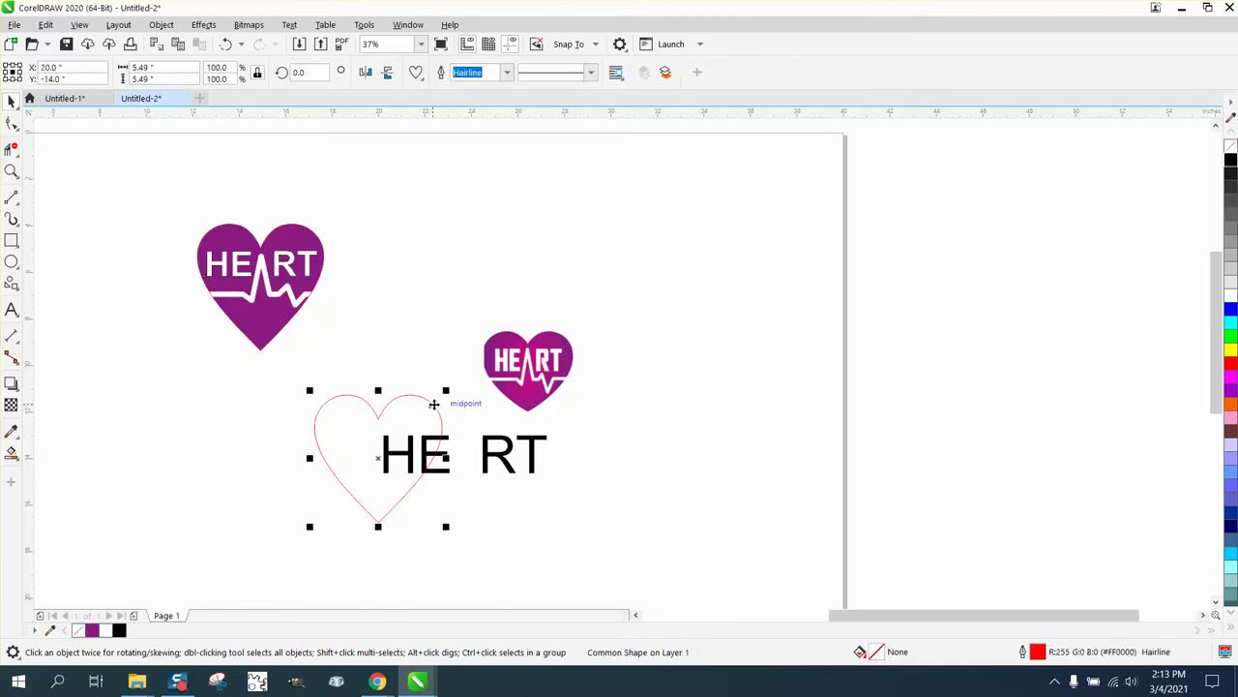
drag(447, 393, 494, 354)
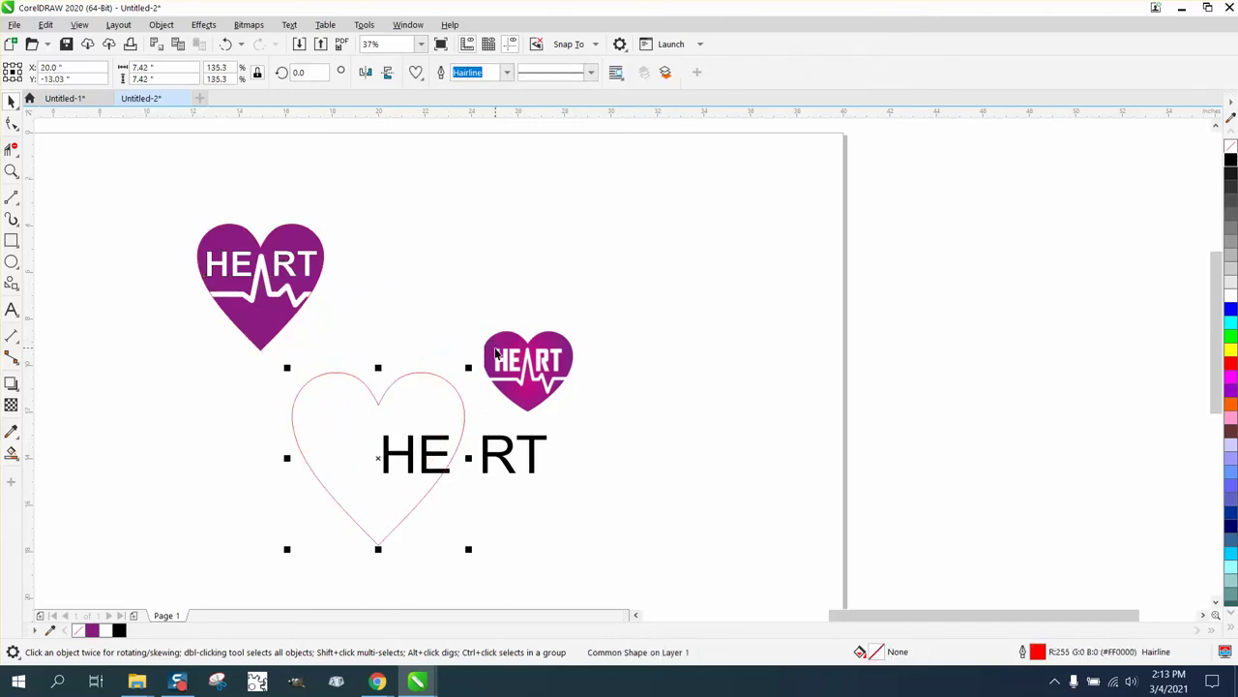
Move the HE RT text into the upper half of the heart outline and scale it to 95%
click(536, 449)
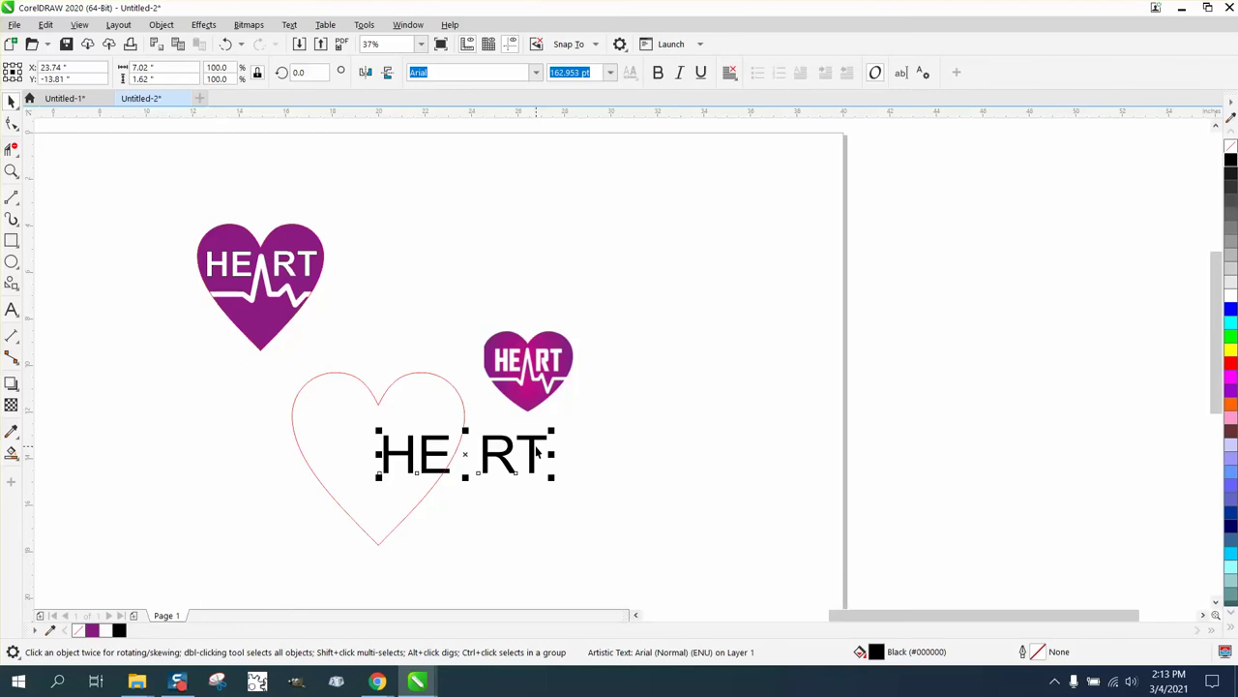
drag(466, 454, 384, 418)
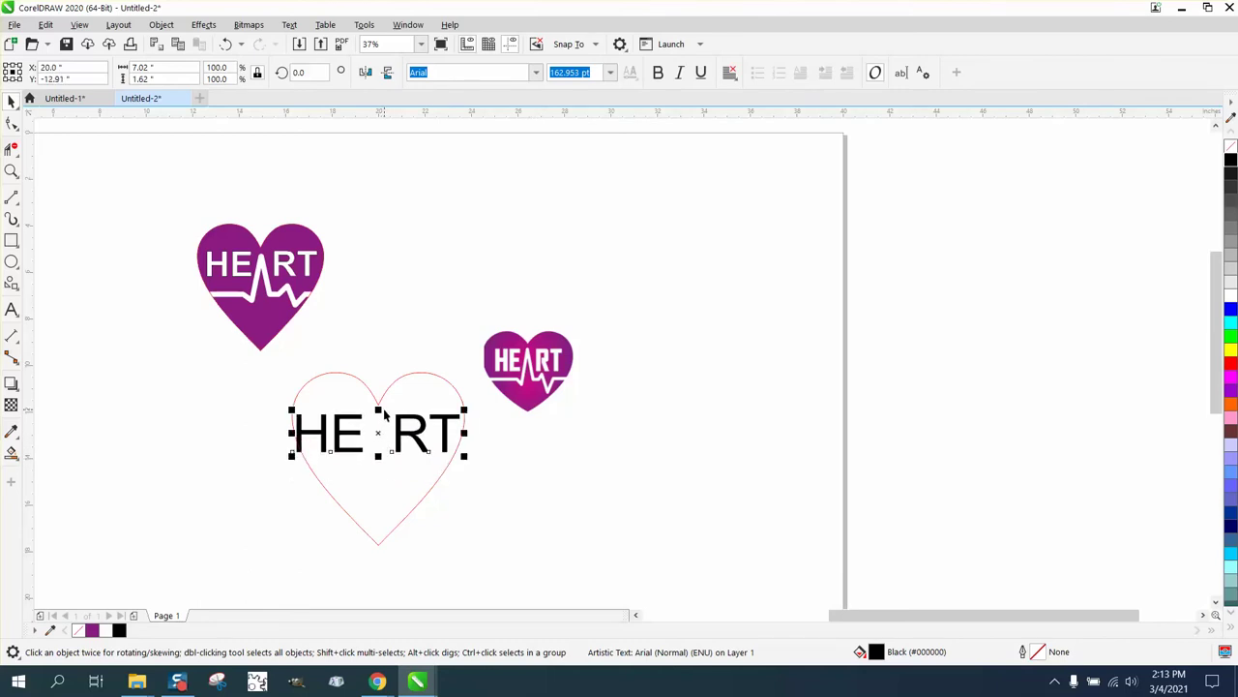
drag(288, 409, 298, 412)
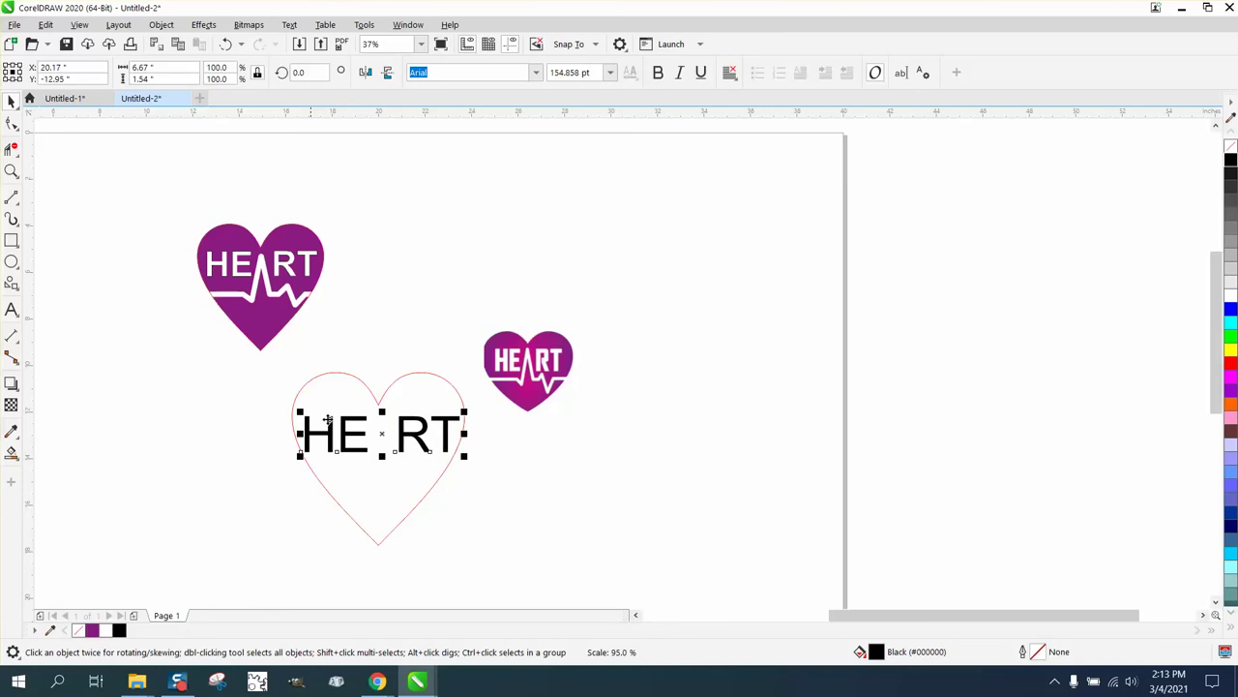
Draw a horizontal two-point line about 8.15 inches long across the heart outline, below the text
click(12, 171)
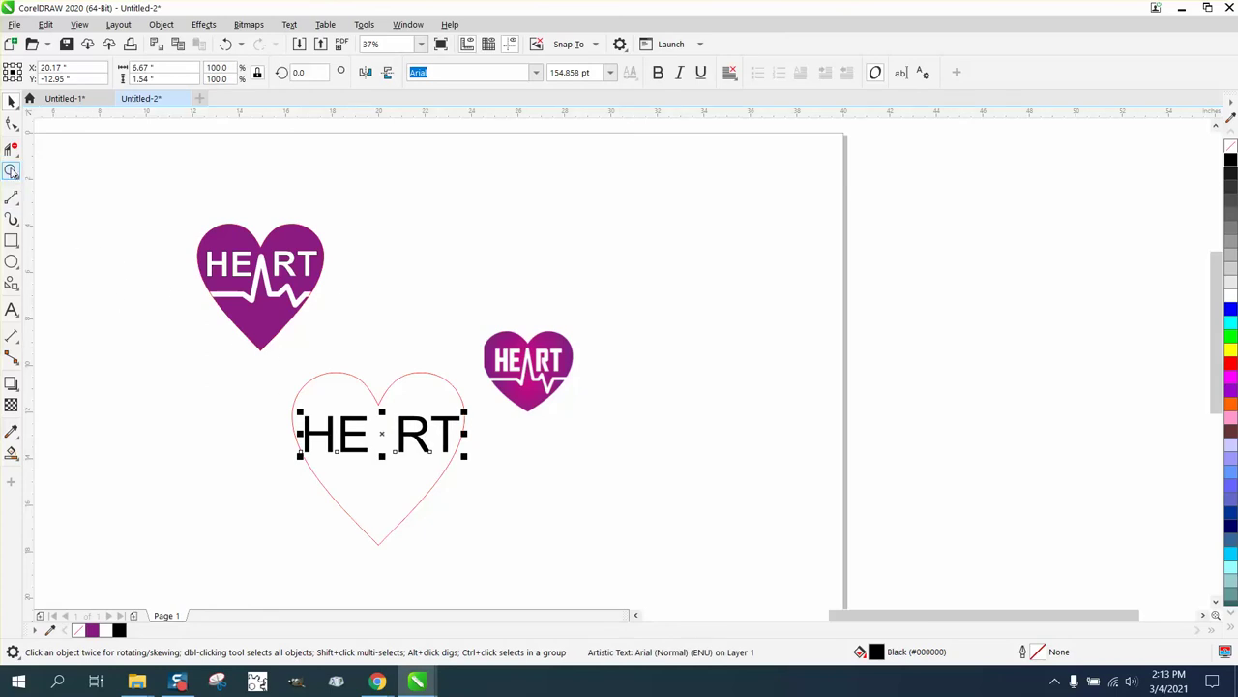
drag(263, 350, 544, 558)
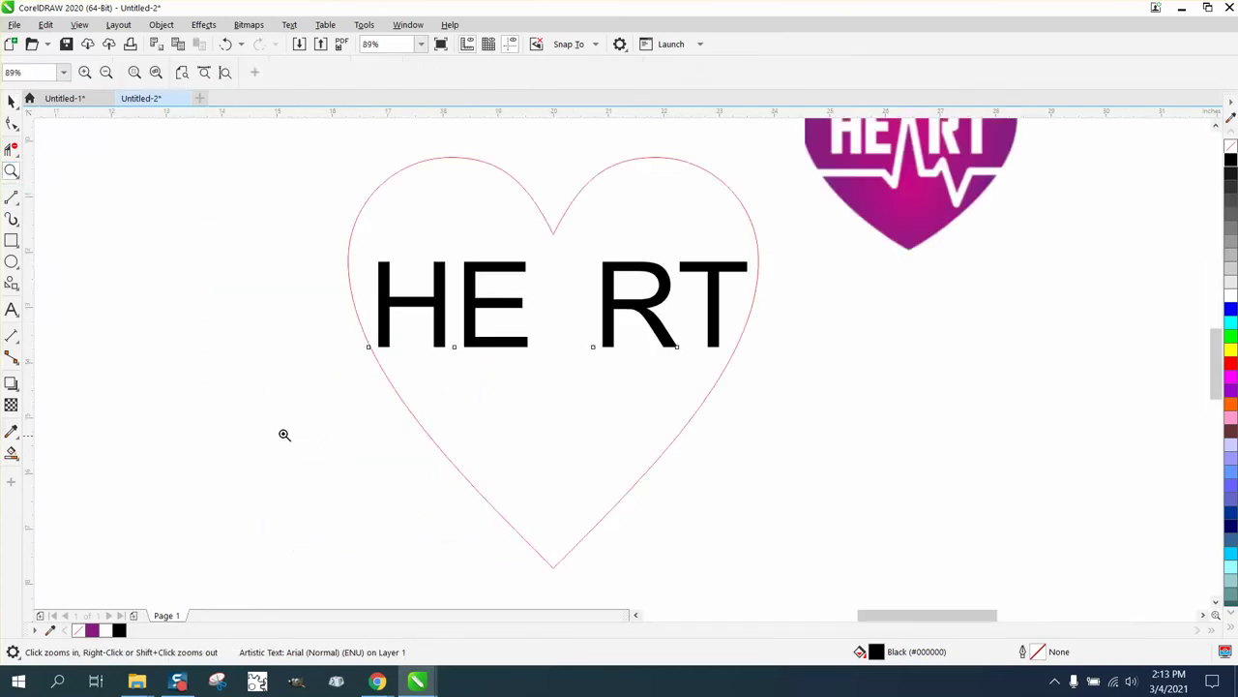
scroll(261, 430, down, 2)
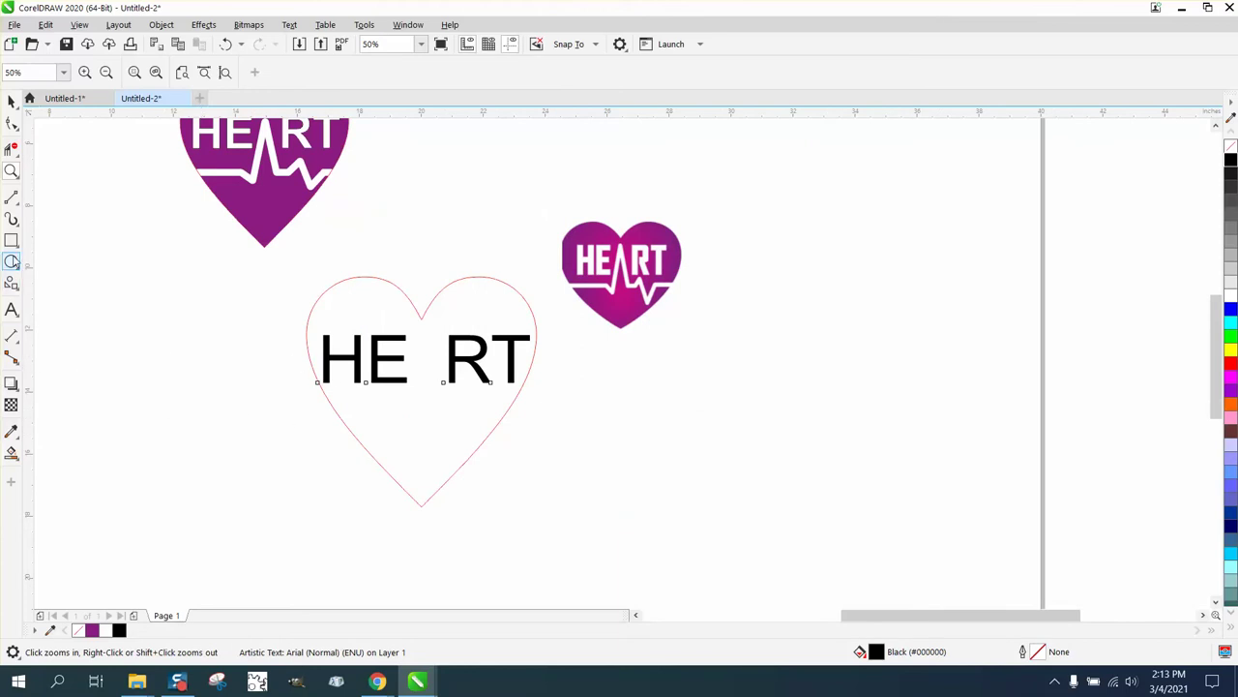
click(20, 204)
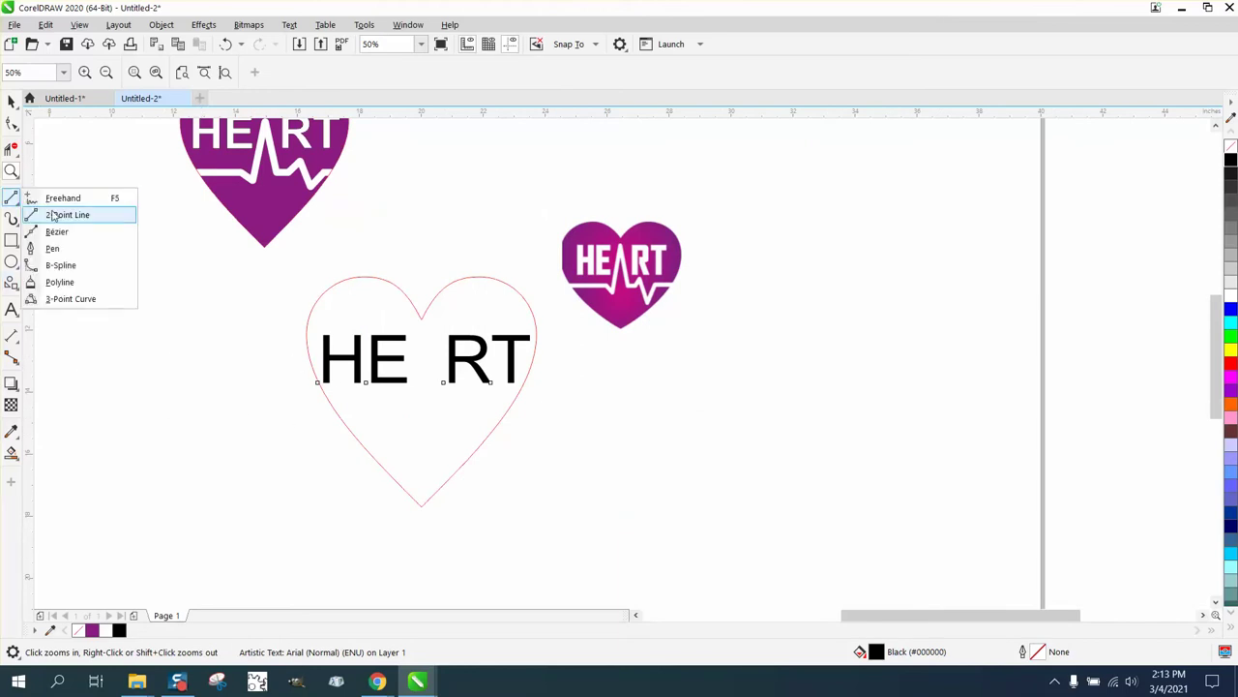
click(58, 215)
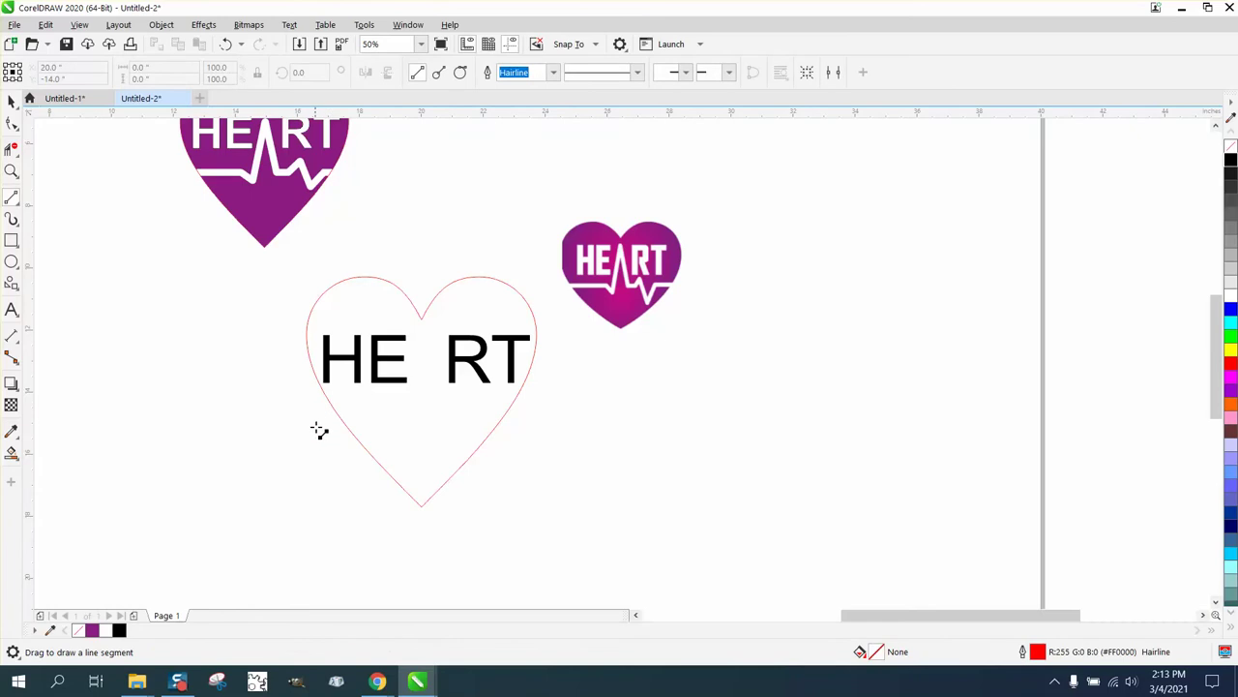
drag(305, 426, 562, 426)
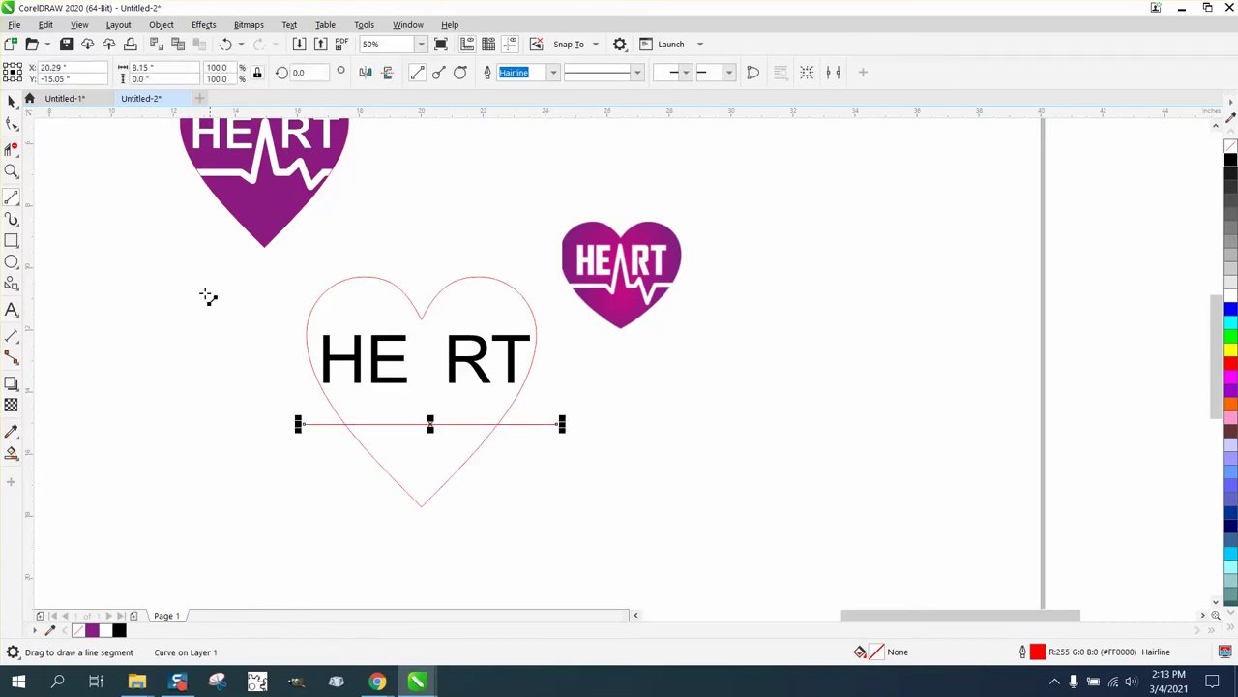
Select all of the line's nodes and add nodes repeatedly until the line has 17
click(11, 124)
drag(240, 367, 585, 507)
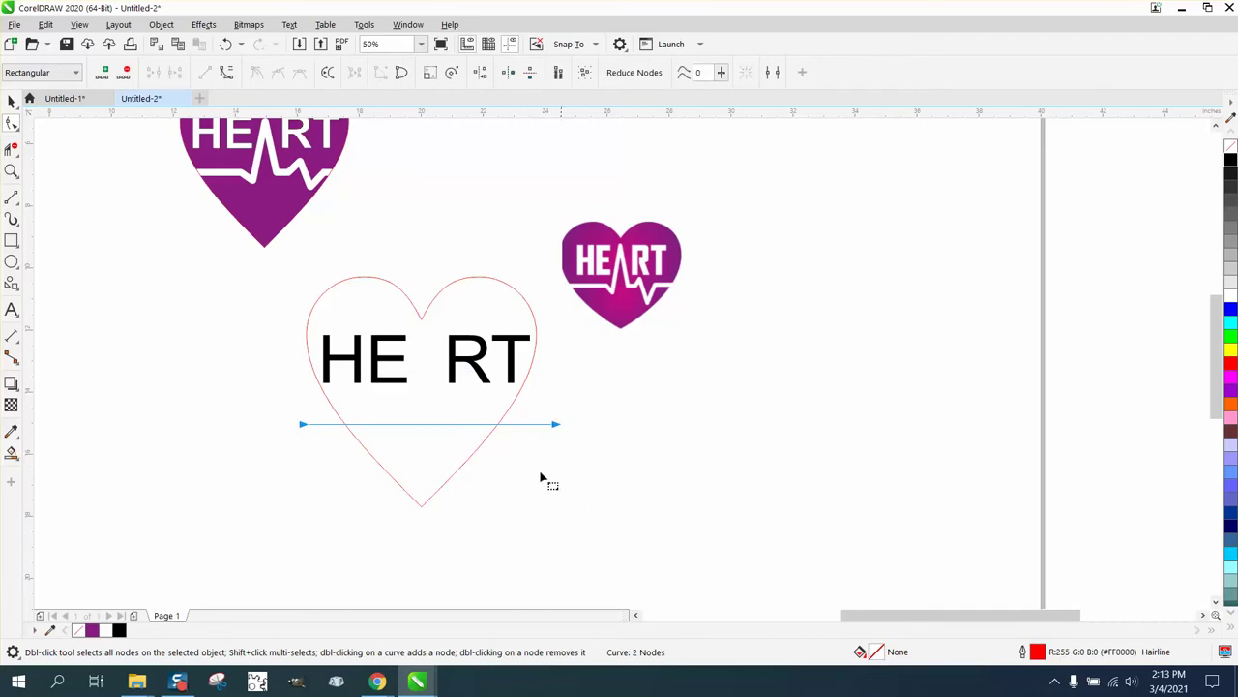
click(104, 74)
click(103, 74)
click(103, 75)
click(104, 75)
Reshape the line into a heartbeat with a tall peak between E and R and a smaller zigzag below RT
drag(431, 423, 426, 344)
click(531, 435)
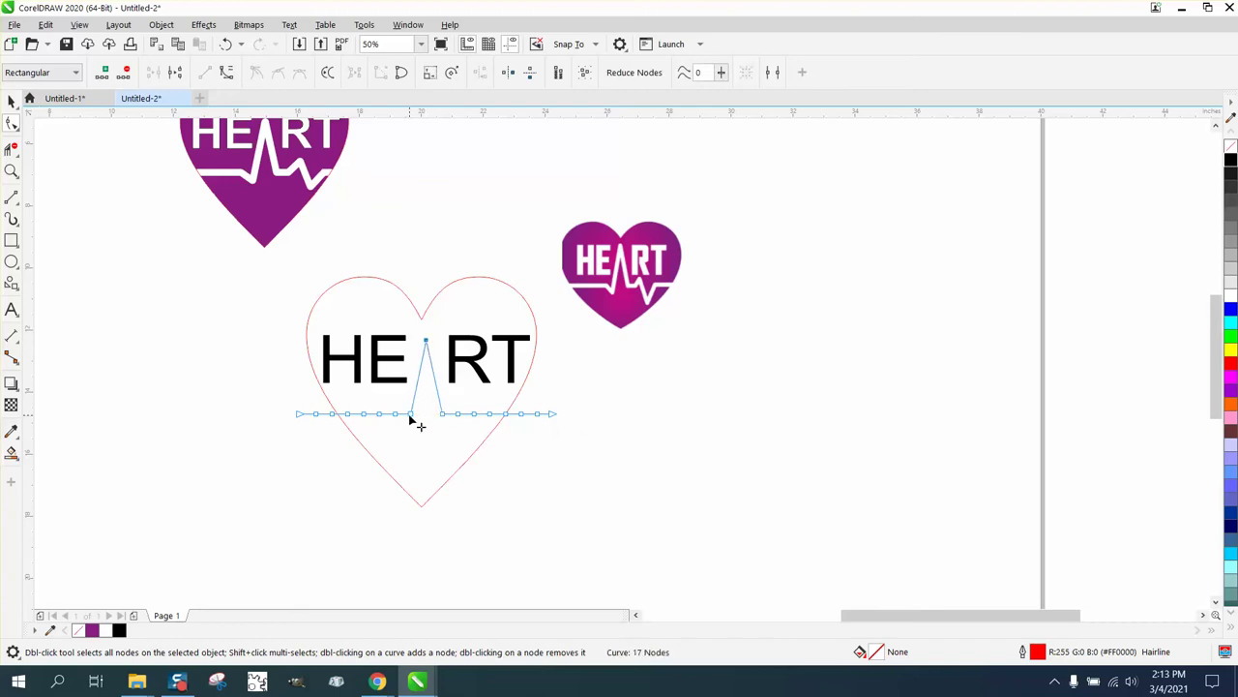
drag(410, 417, 413, 423)
mouse_move(473, 414)
mouse_down()
mouse_move(472, 399)
mouse_move(490, 420)
mouse_move(481, 426)
mouse_up()
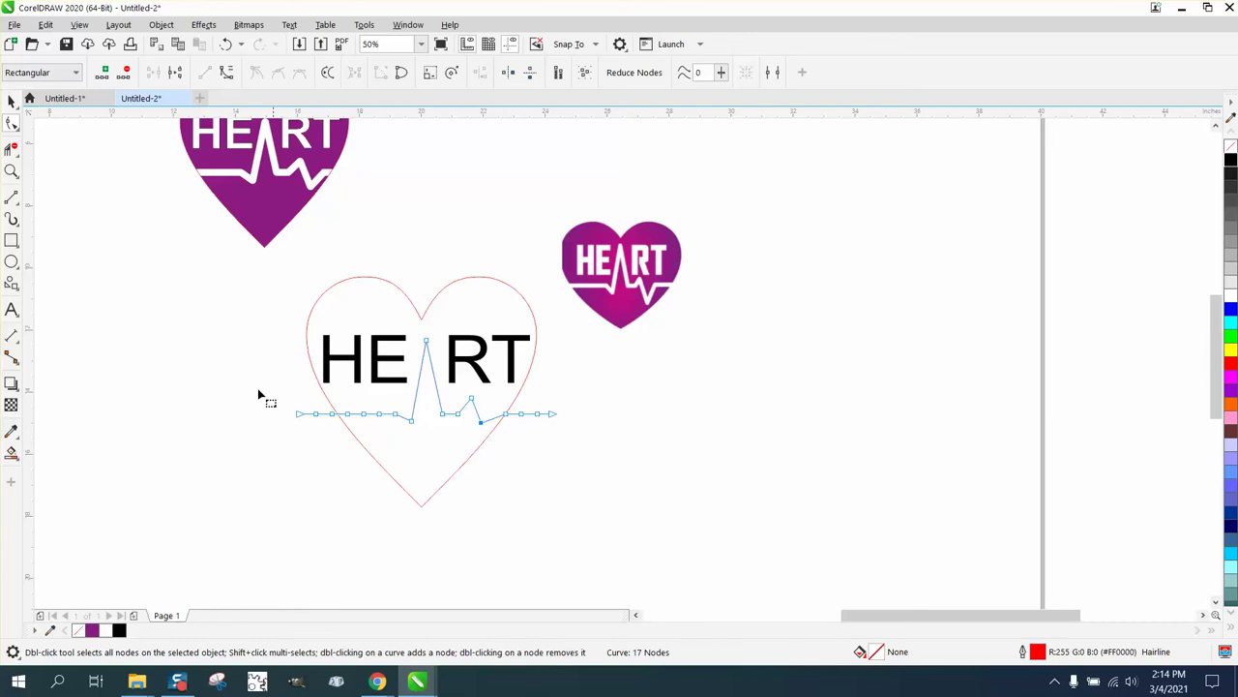
Trim both ends of the heartbeat line that extend beyond the heart outline, using Virtual Segment Delete
click(12, 148)
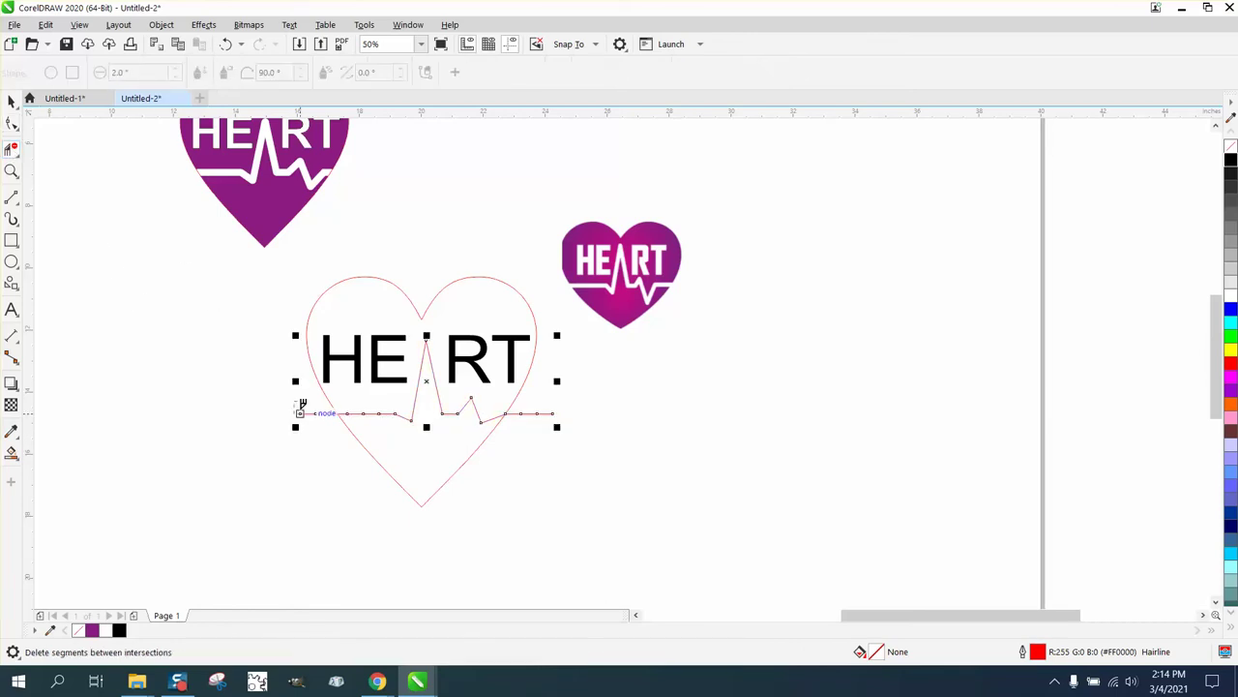
click(313, 408)
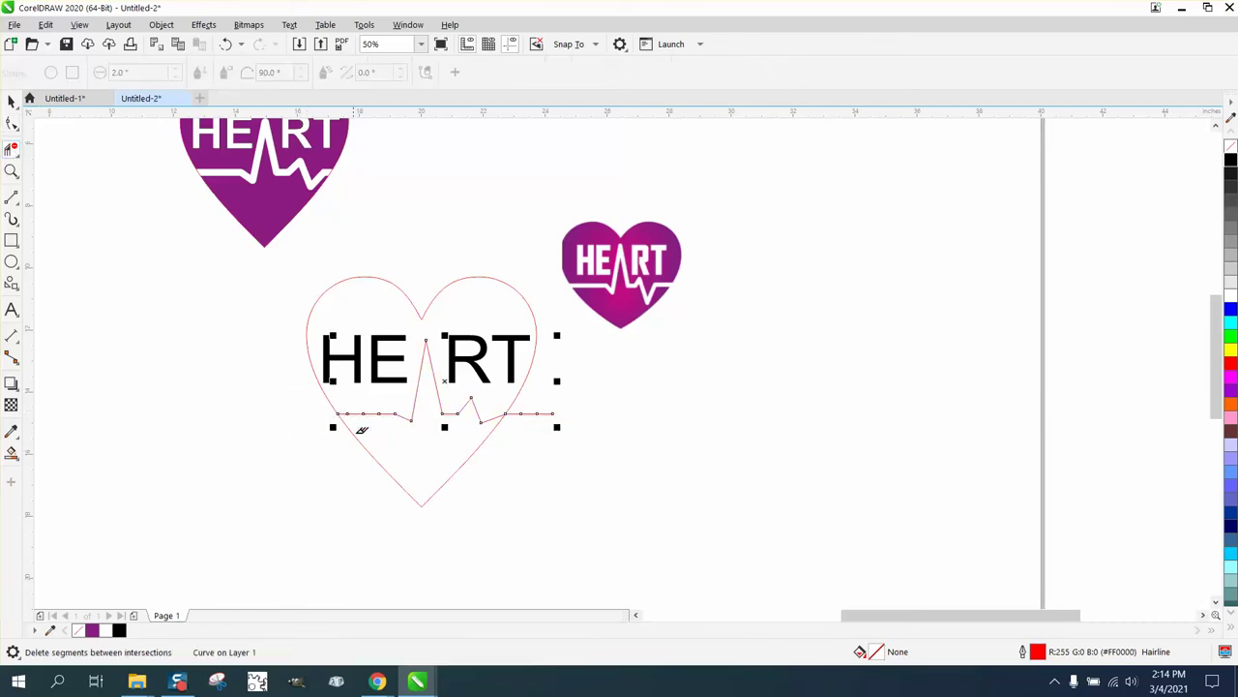
click(549, 414)
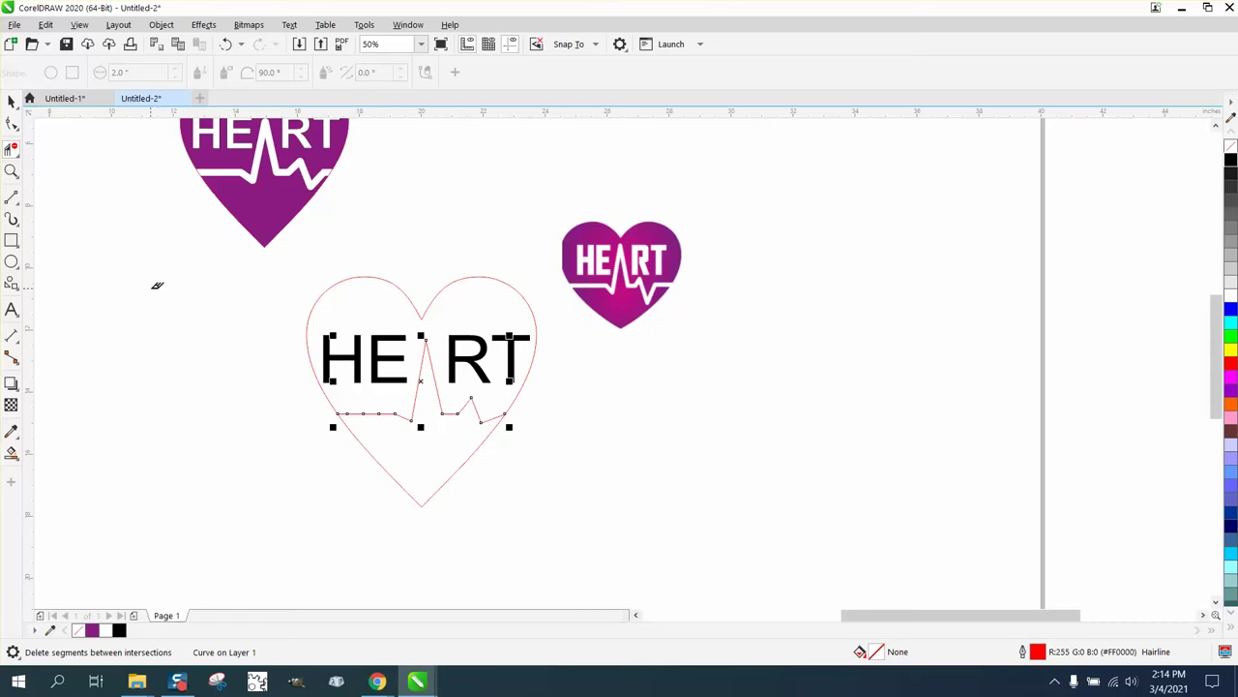
Try a 10 pt outline width on the heartbeat line
click(11, 101)
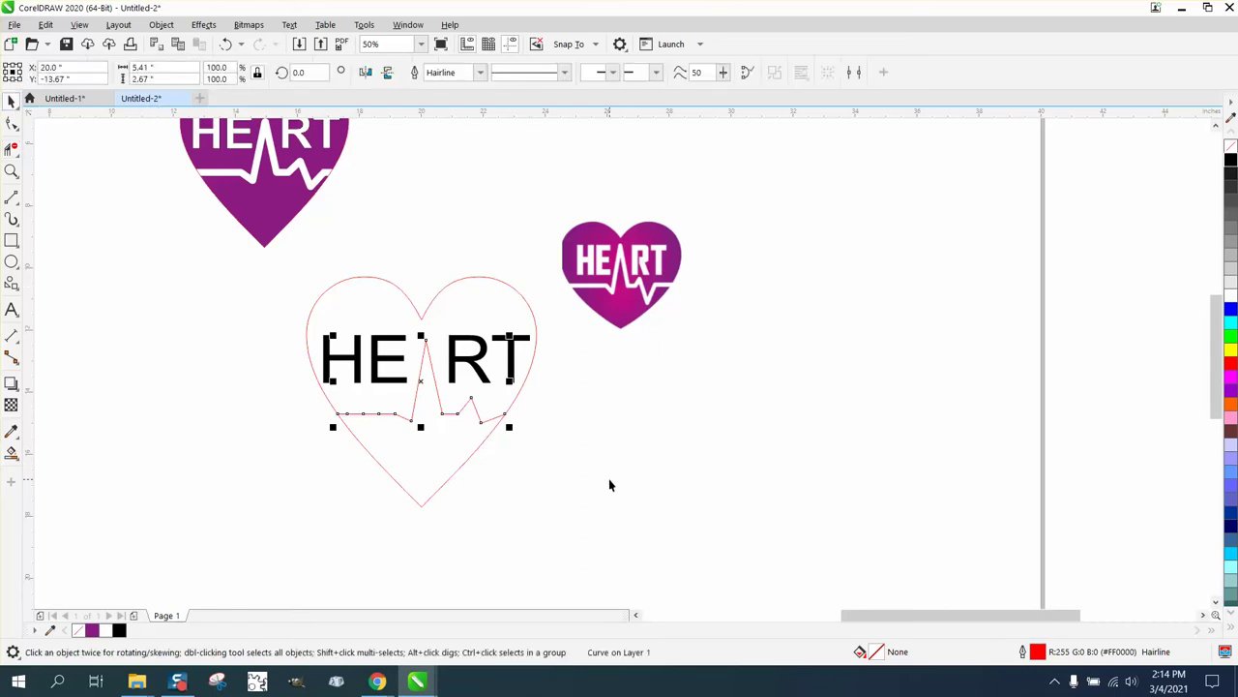
double_click(1035, 654)
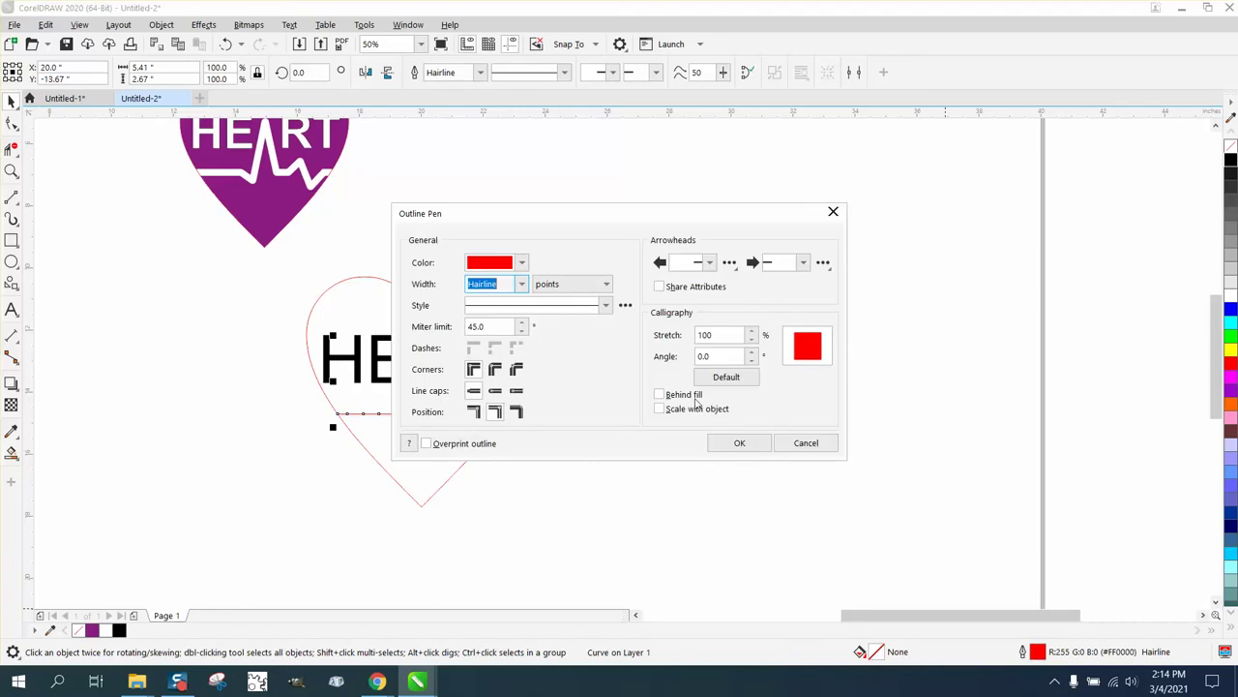
click(523, 284)
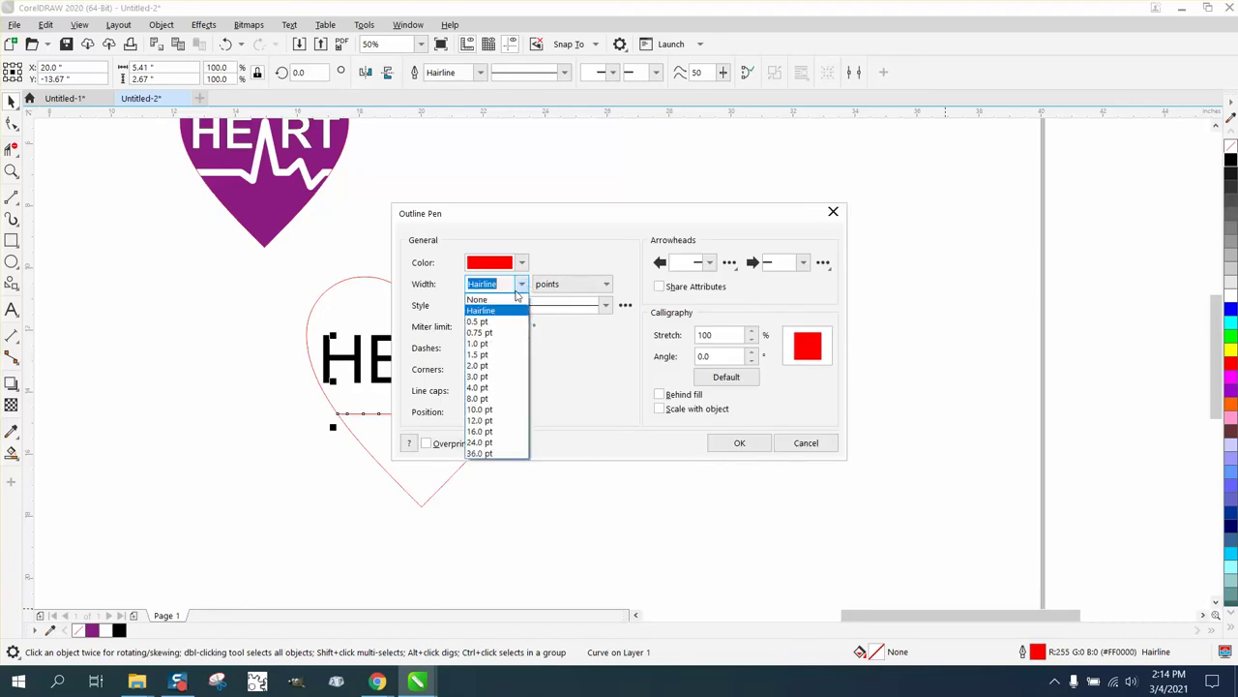
click(484, 410)
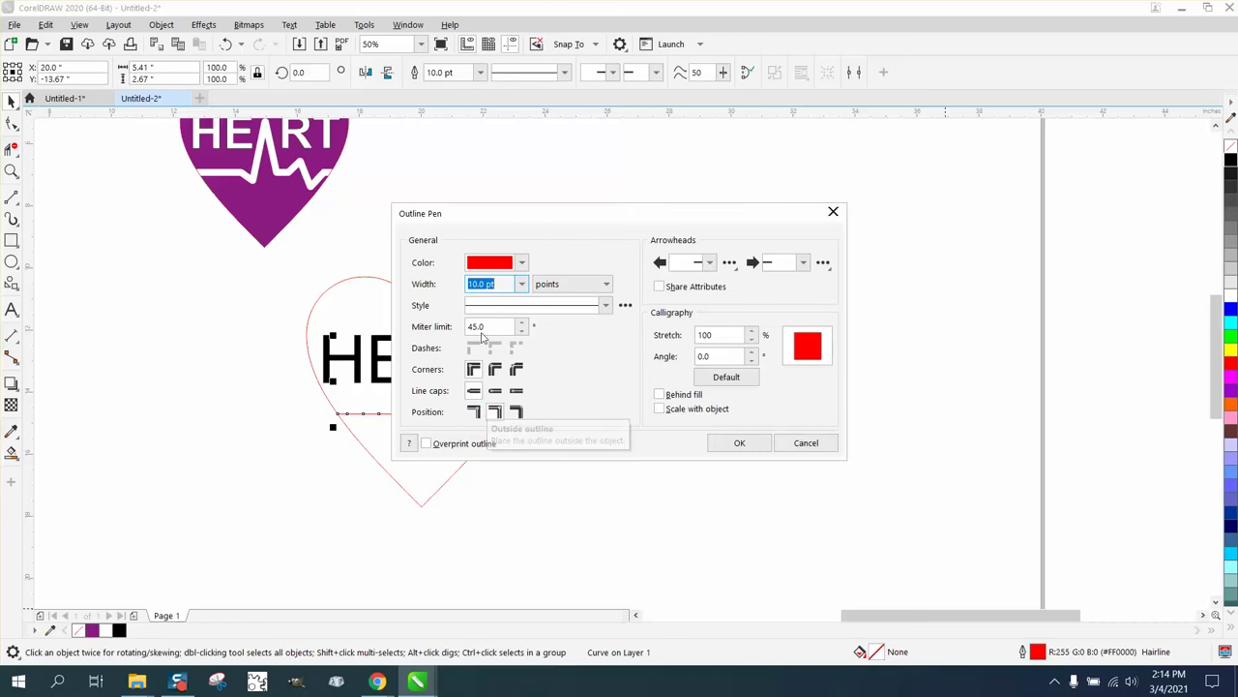
click(736, 443)
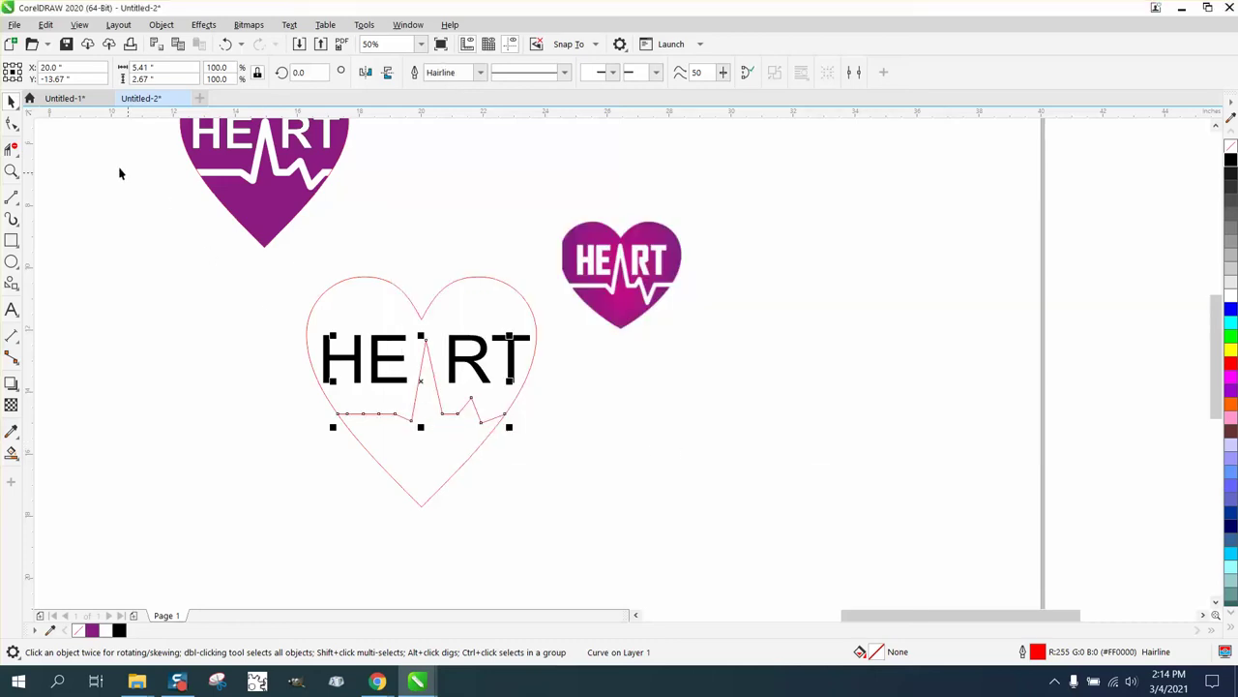
Set the heartbeat line's outline width to 16 pt
click(11, 101)
click(48, 103)
click(492, 420)
click(463, 404)
double_click(1038, 653)
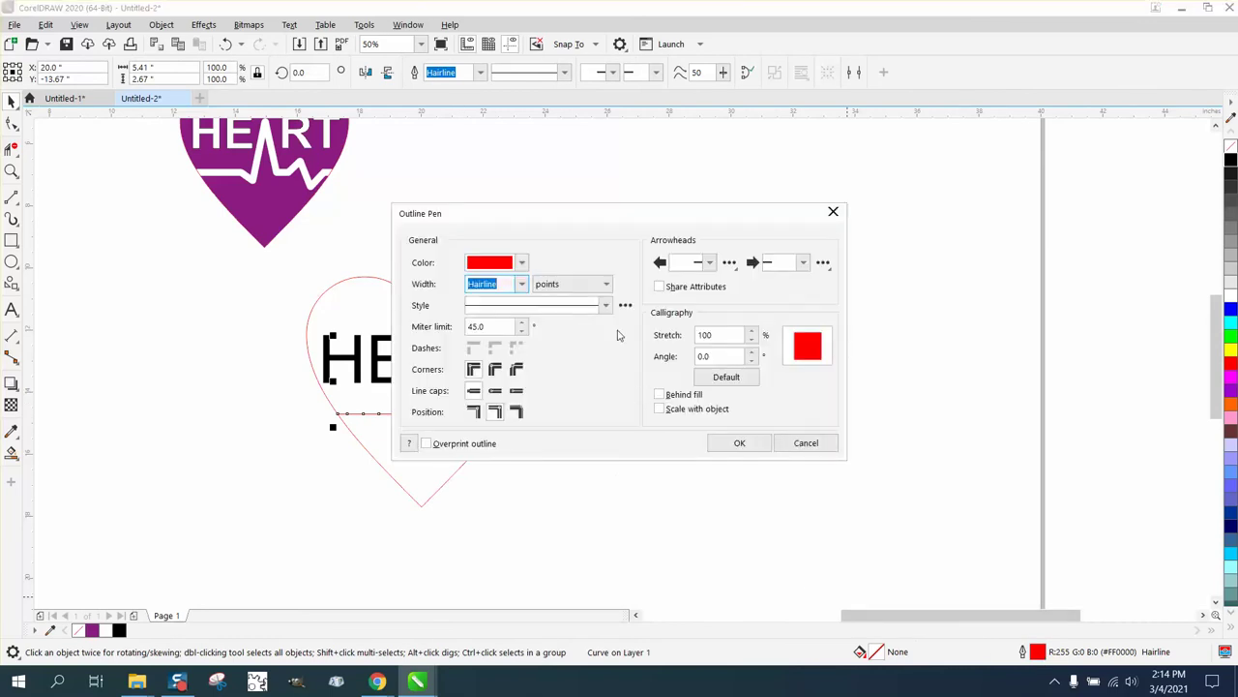
click(522, 284)
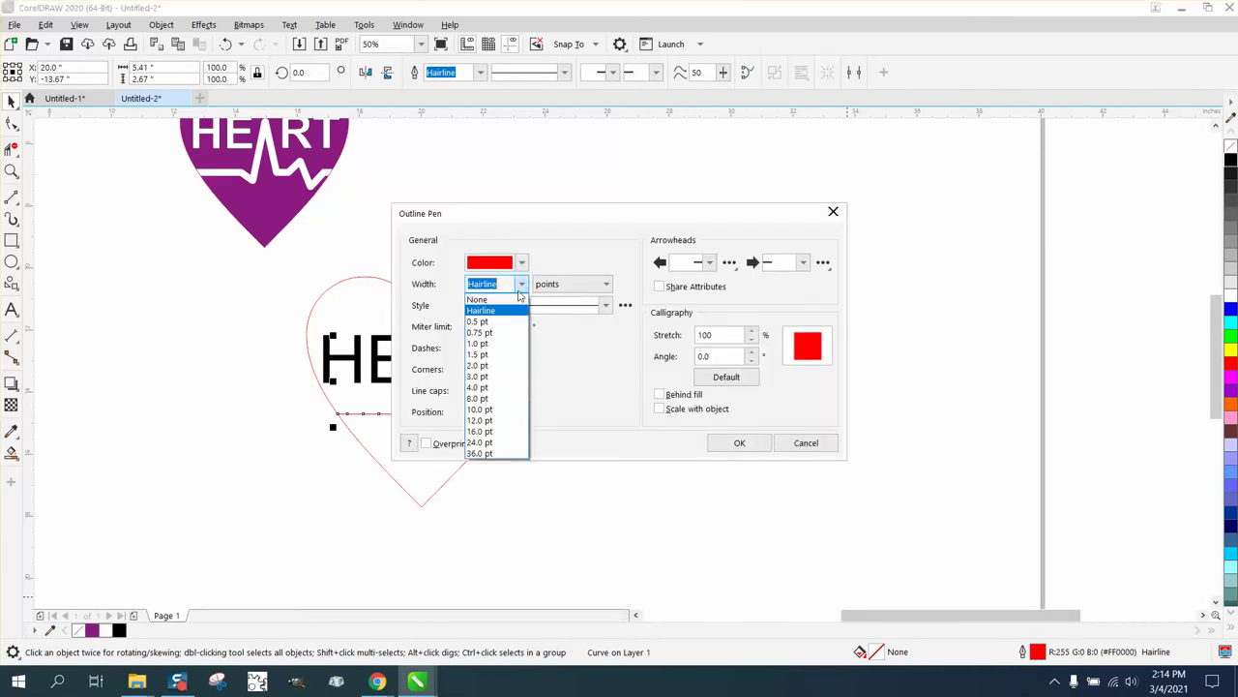
click(486, 423)
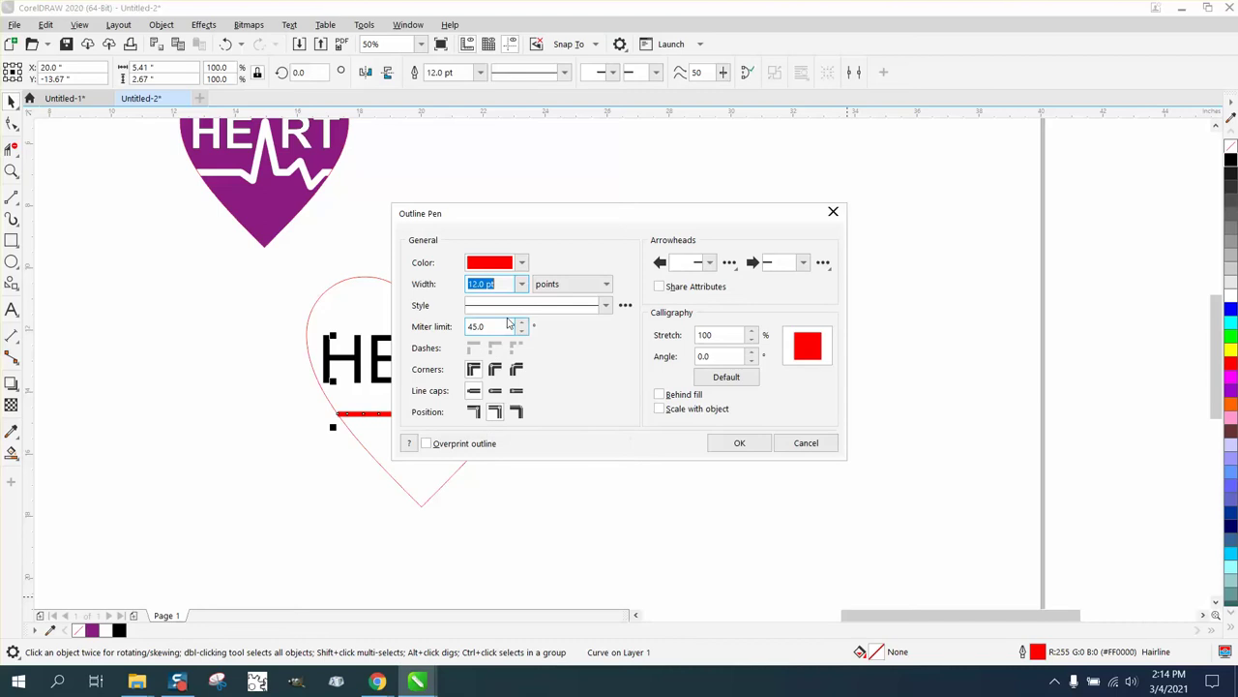
click(522, 286)
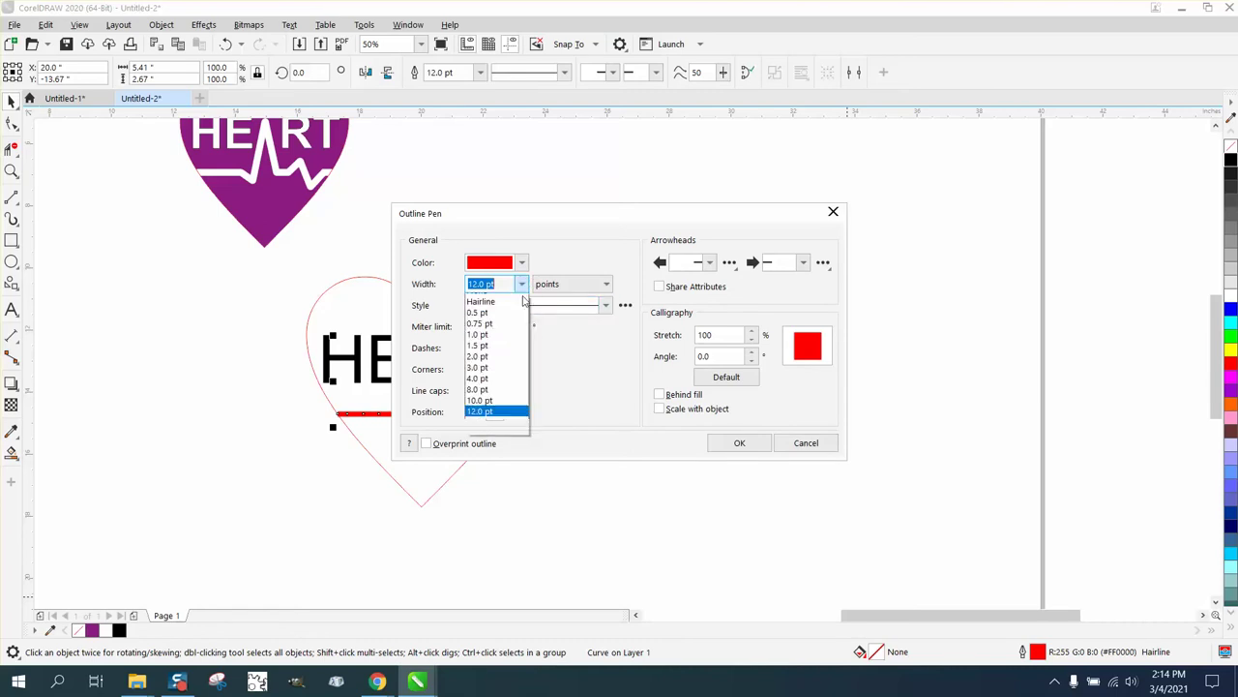
click(480, 432)
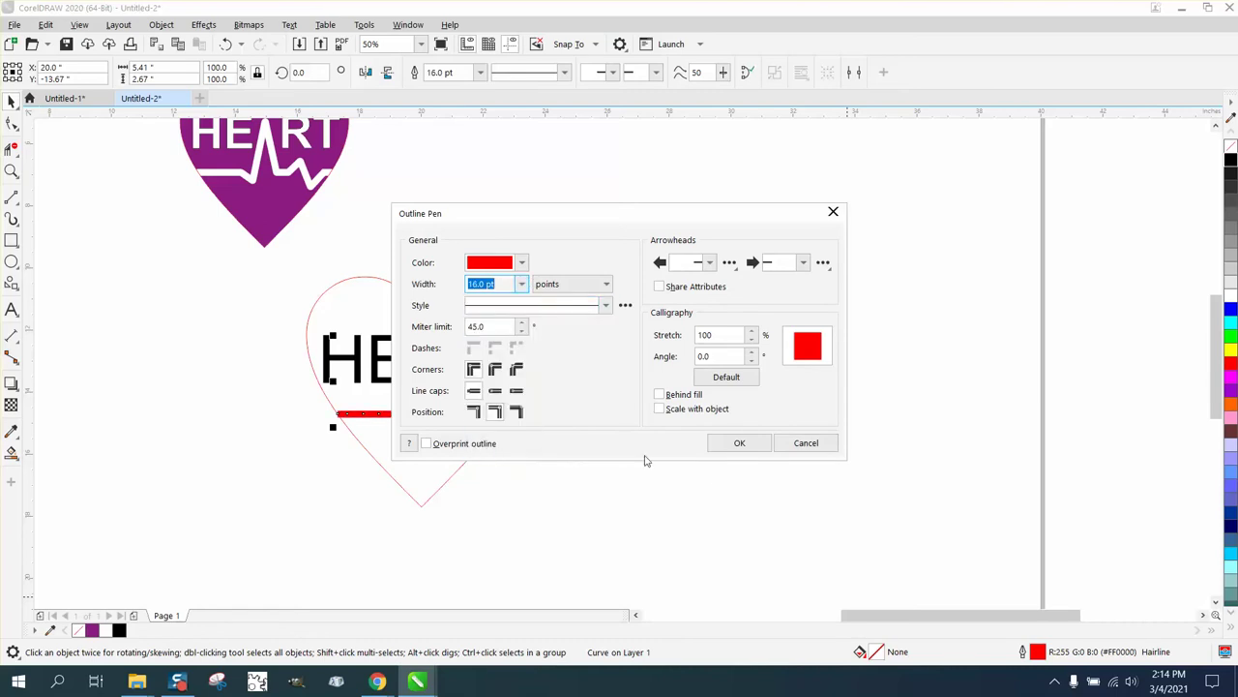
click(732, 445)
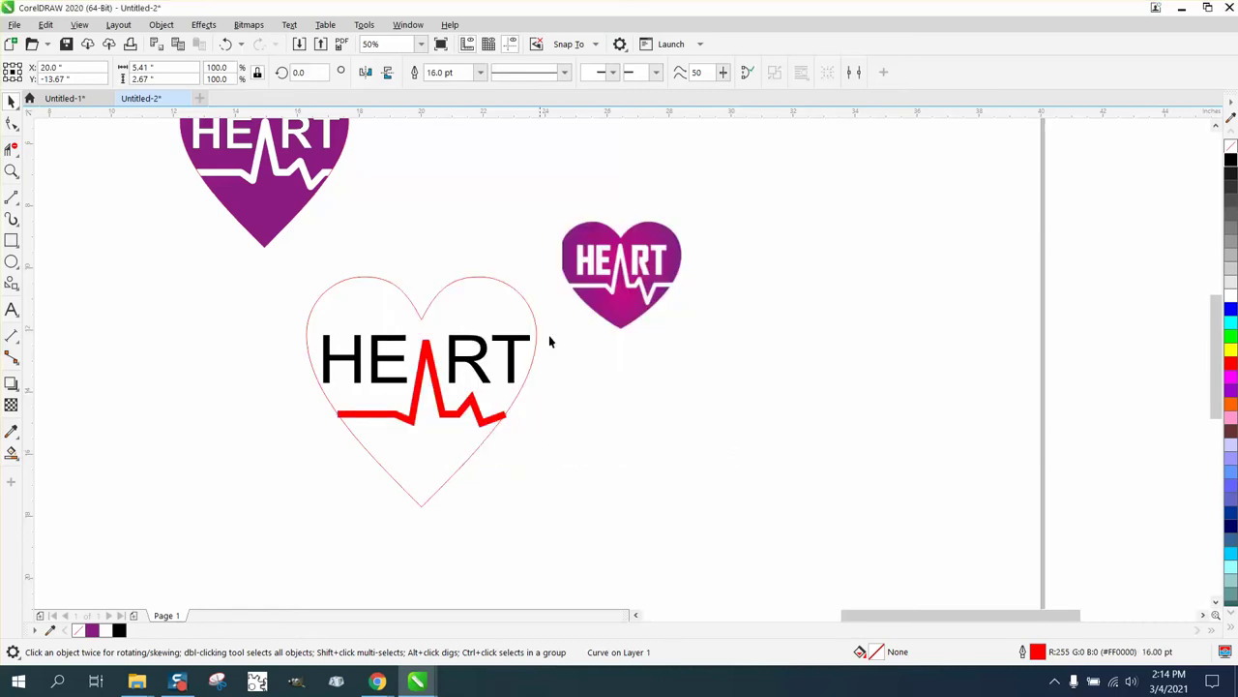
Extend both end nodes of the heartbeat line slightly past the heart outline, checking the reference logo
click(12, 171)
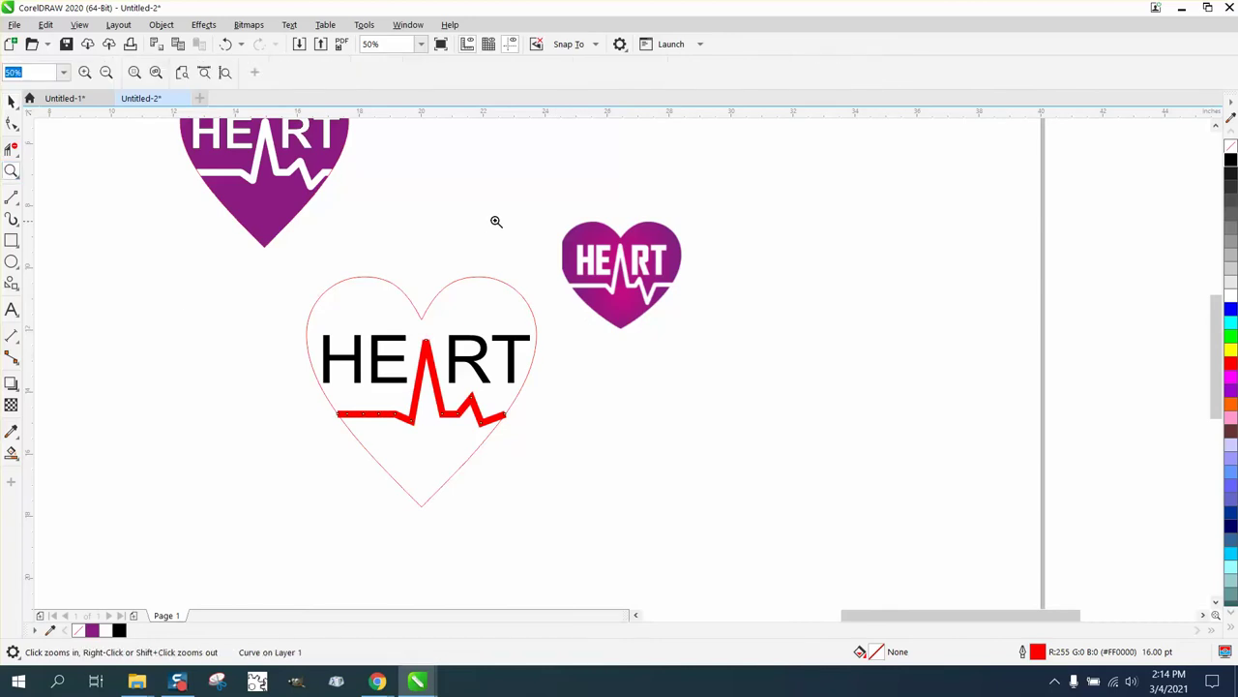
drag(581, 223, 689, 317)
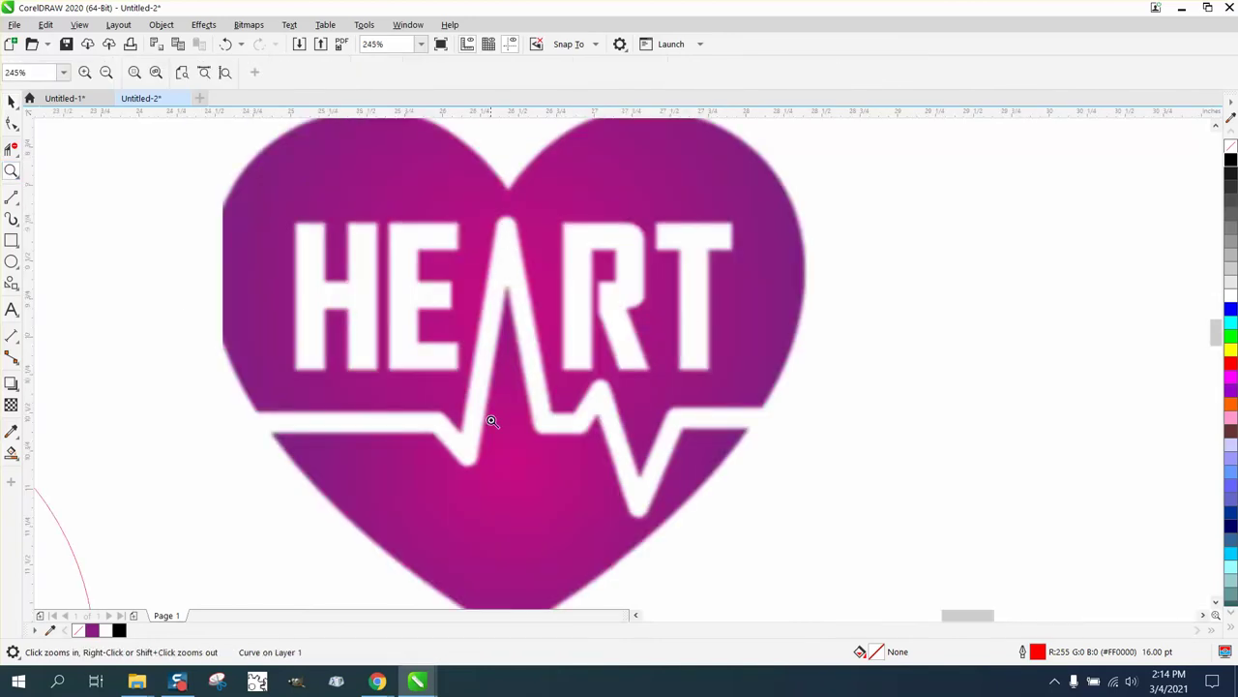
right_click(423, 349)
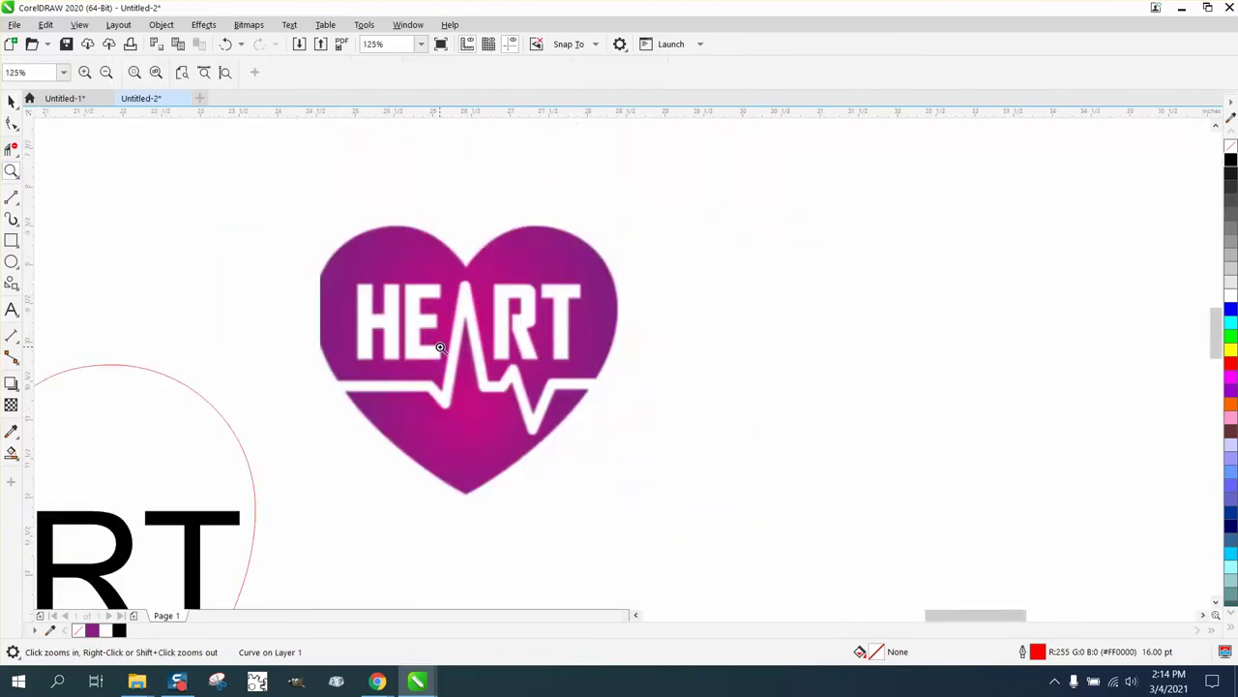
right_click(440, 349)
right_click(282, 453)
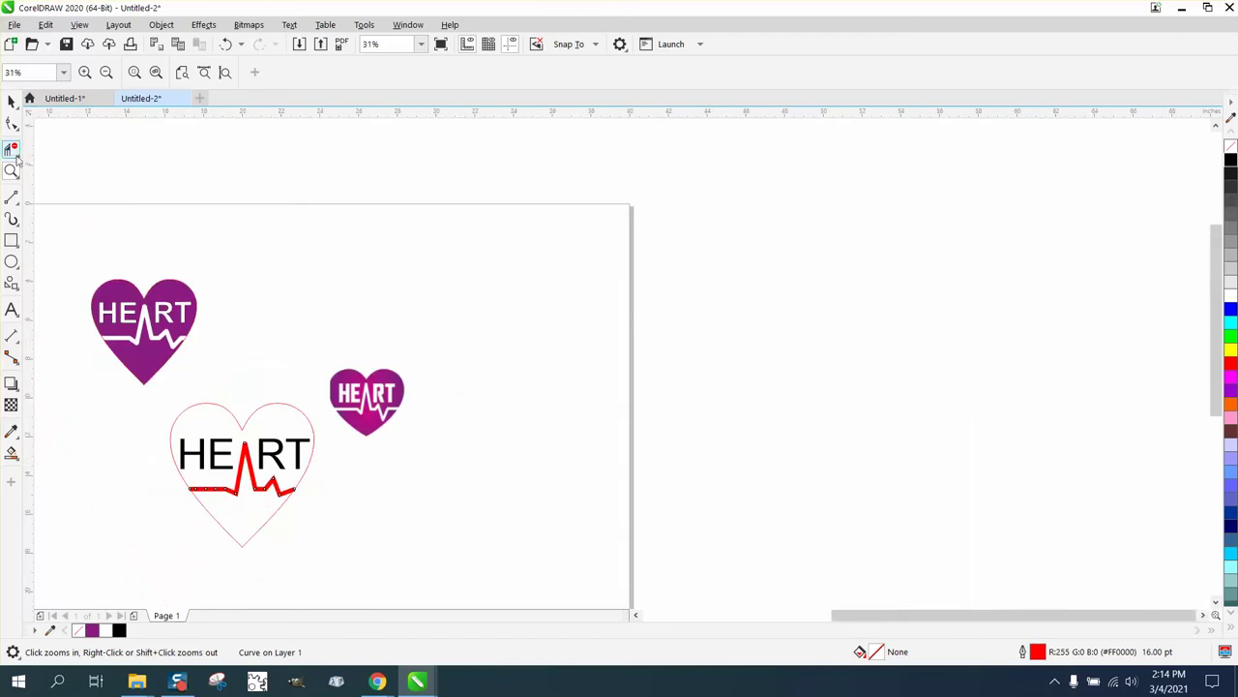
drag(172, 388, 414, 543)
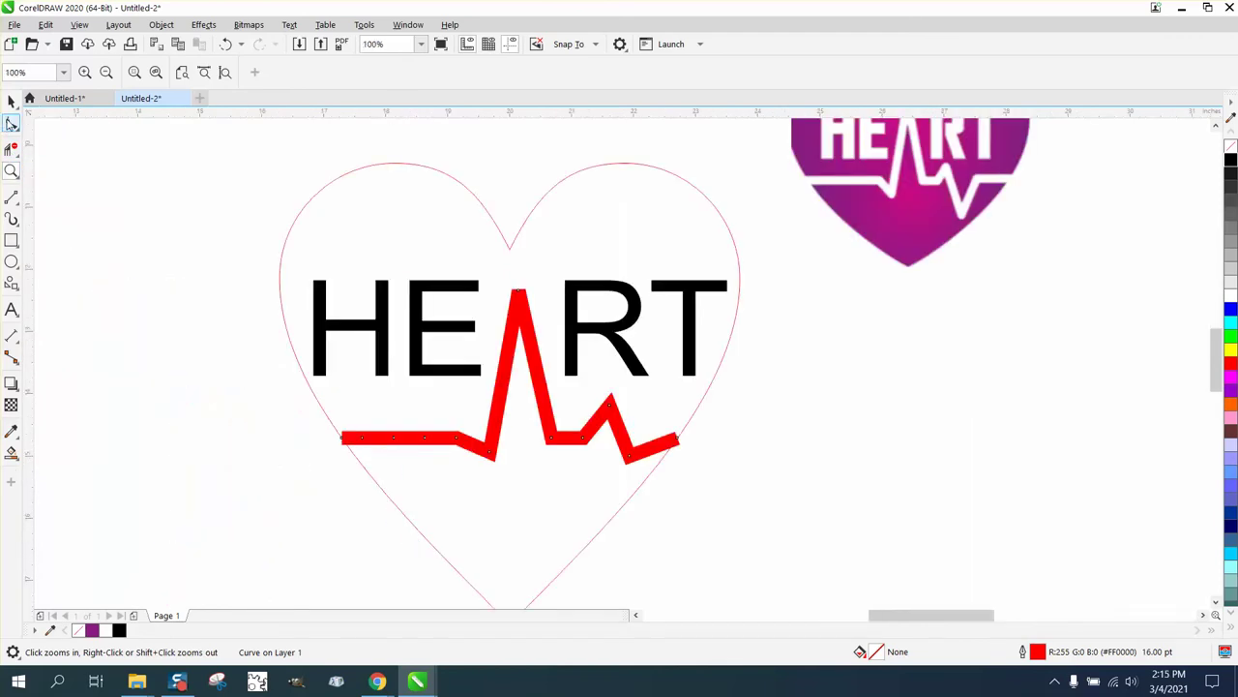
click(12, 123)
drag(343, 435, 318, 439)
drag(678, 440, 694, 433)
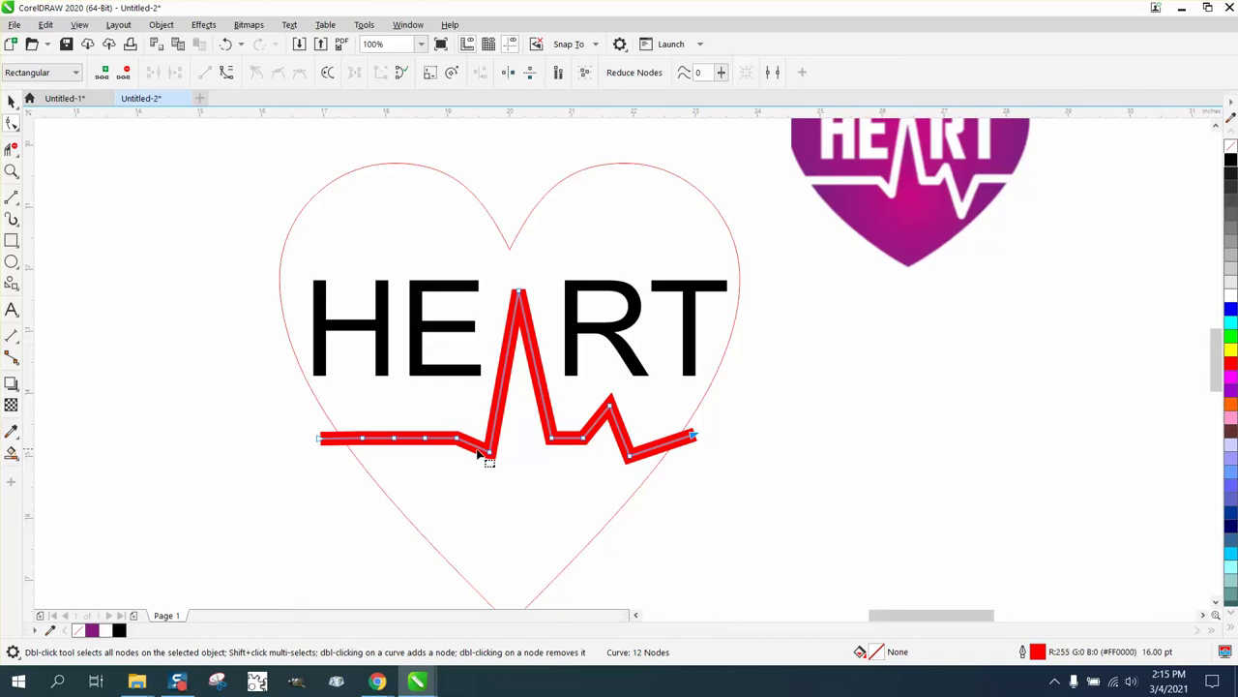
Round the heartbeat line's tall peak and the zigzag corners after it with a 0.01 inch fillet
click(410, 26)
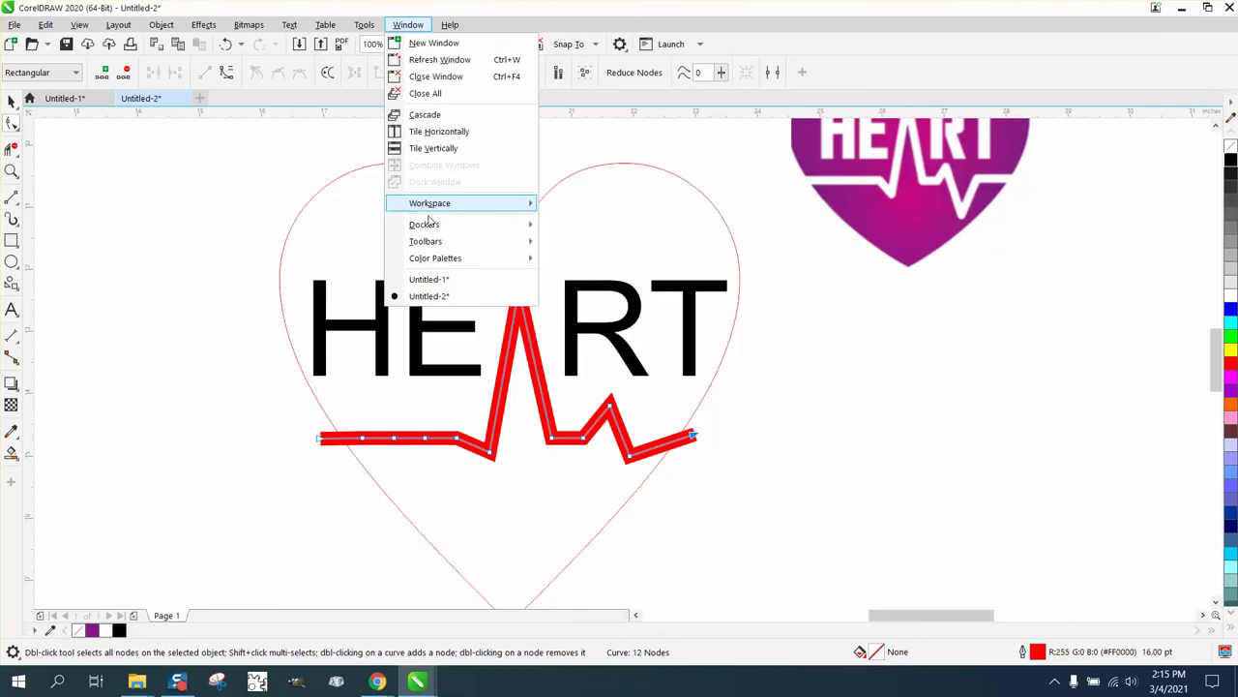
mouse_move(430, 227)
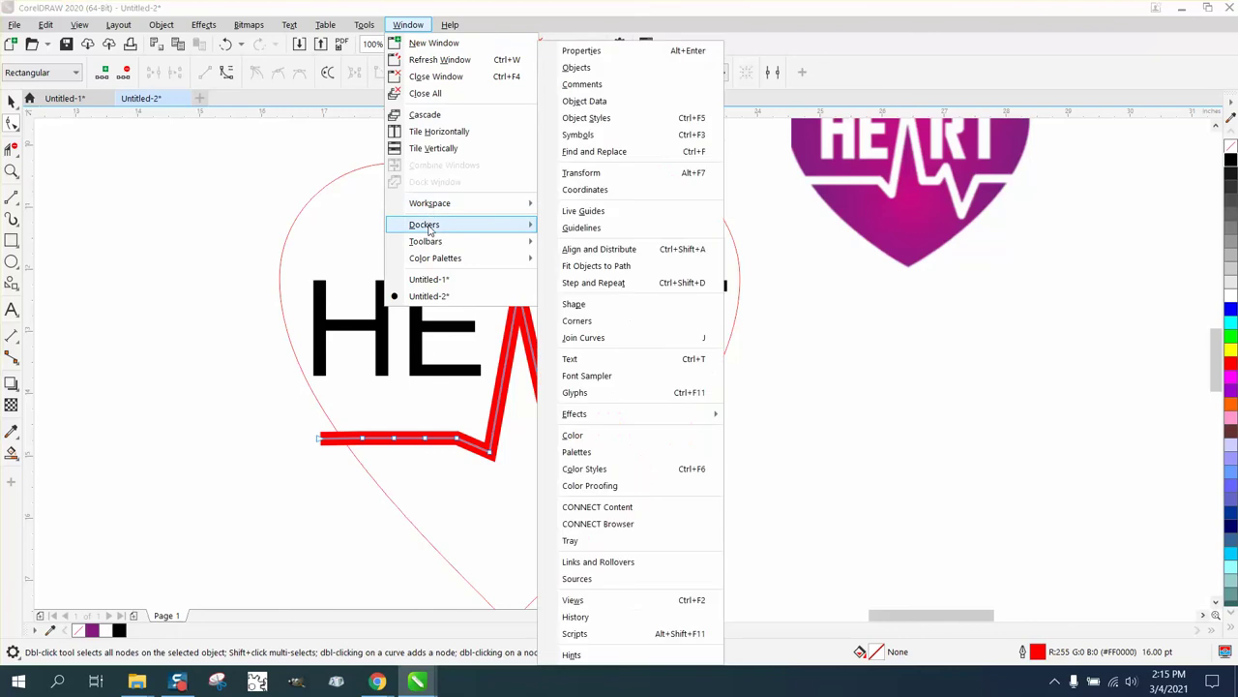
click(581, 320)
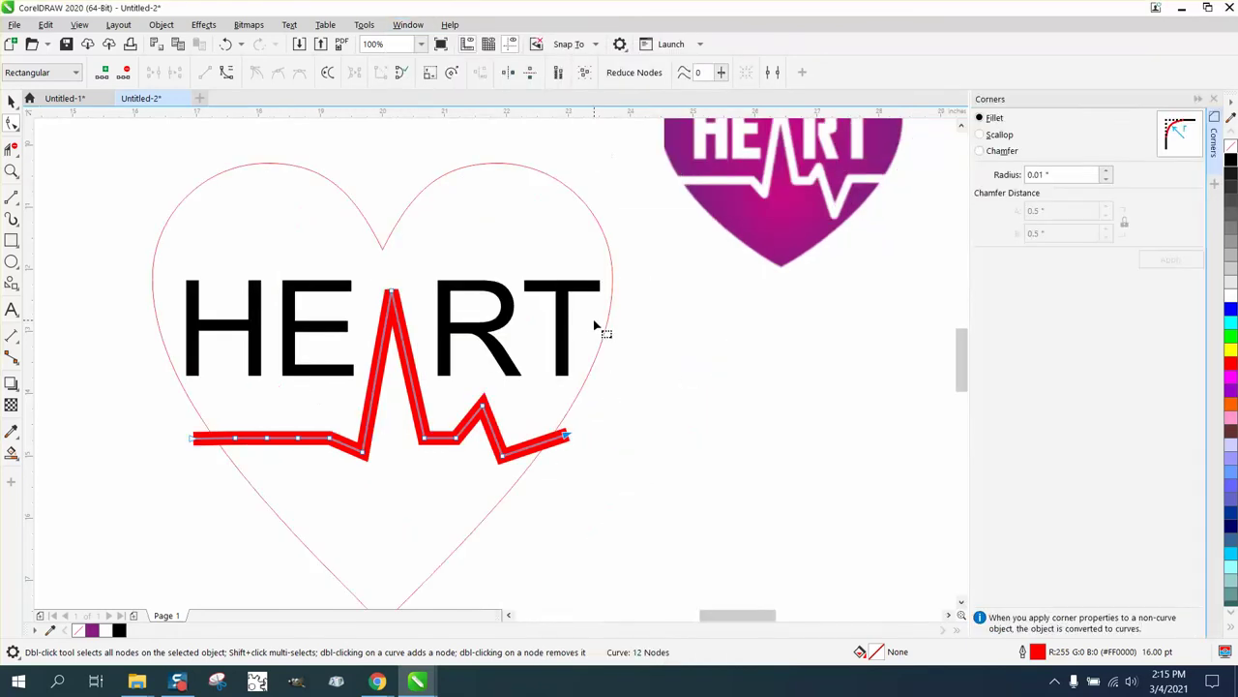
click(392, 294)
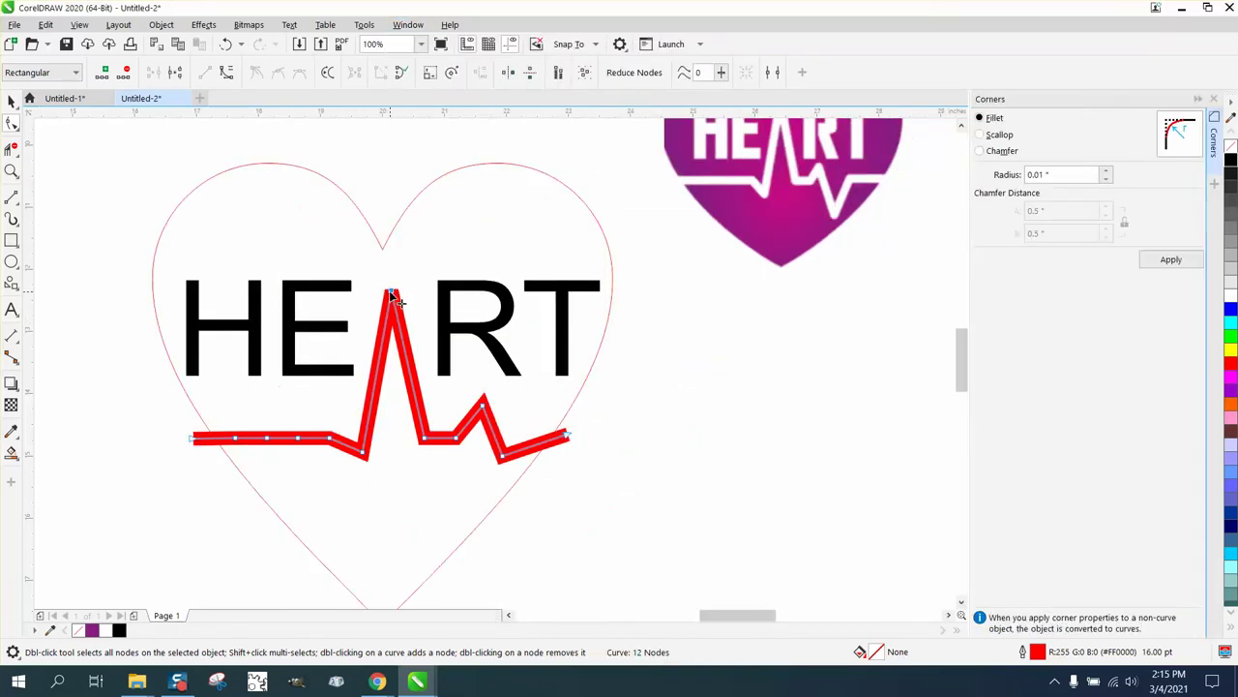
shift+click(362, 453)
click(1171, 261)
Try a 0.2 inch fillet radius on the already rounded peak and zigzag corners
triple_click(1068, 175)
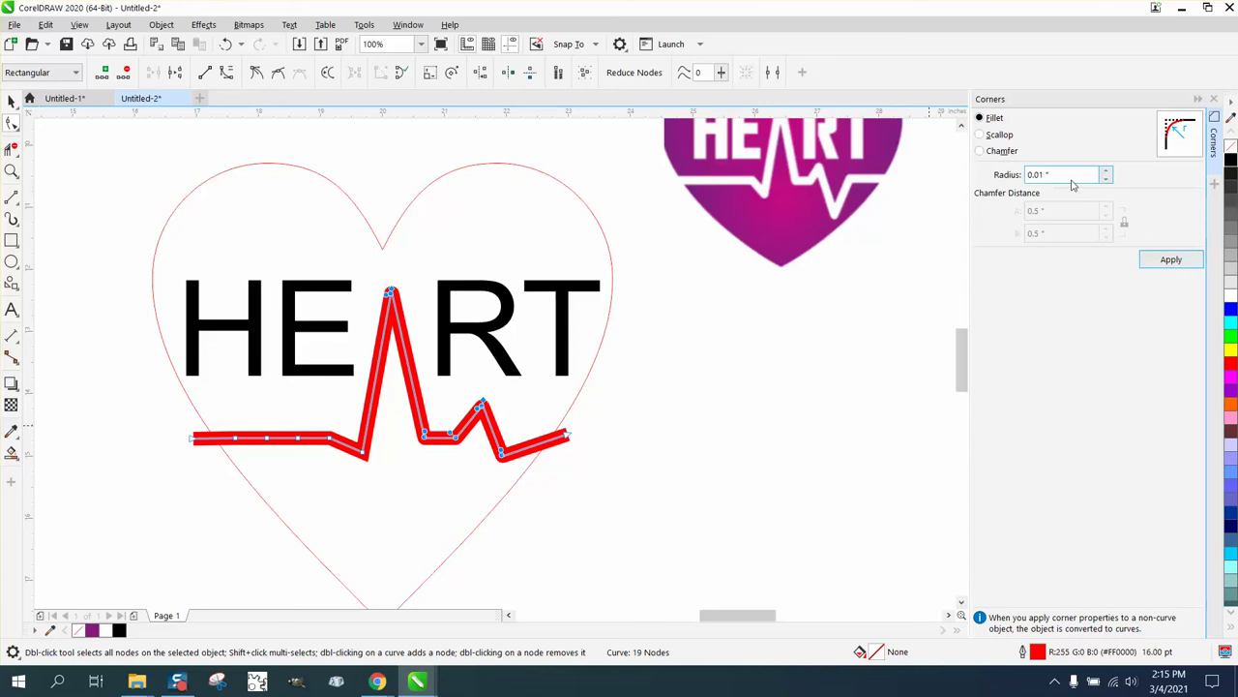
key(BackSpace)
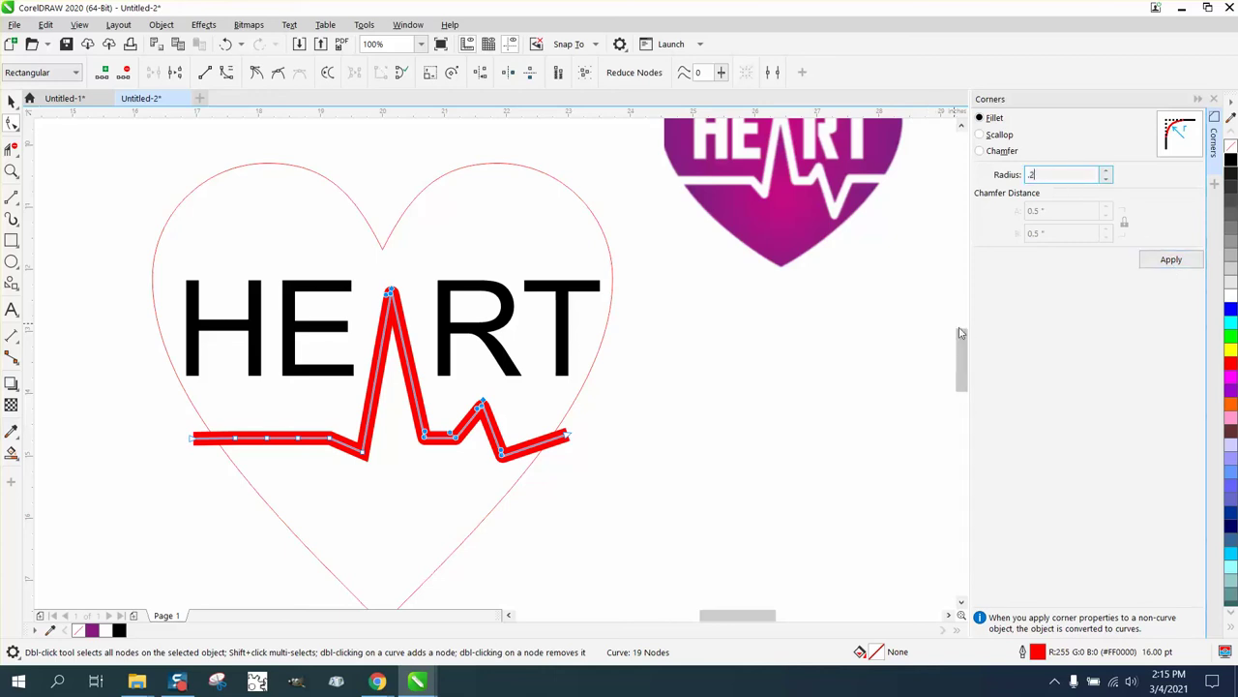
text(.2)
click(1167, 259)
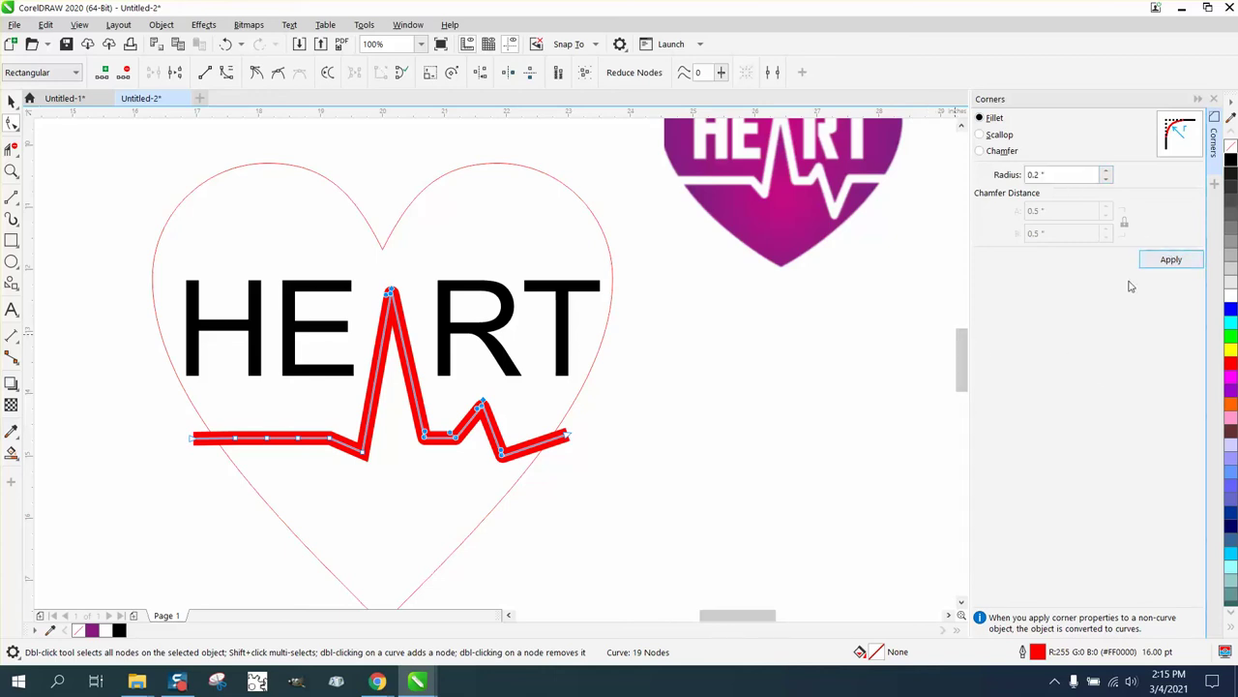
click(730, 414)
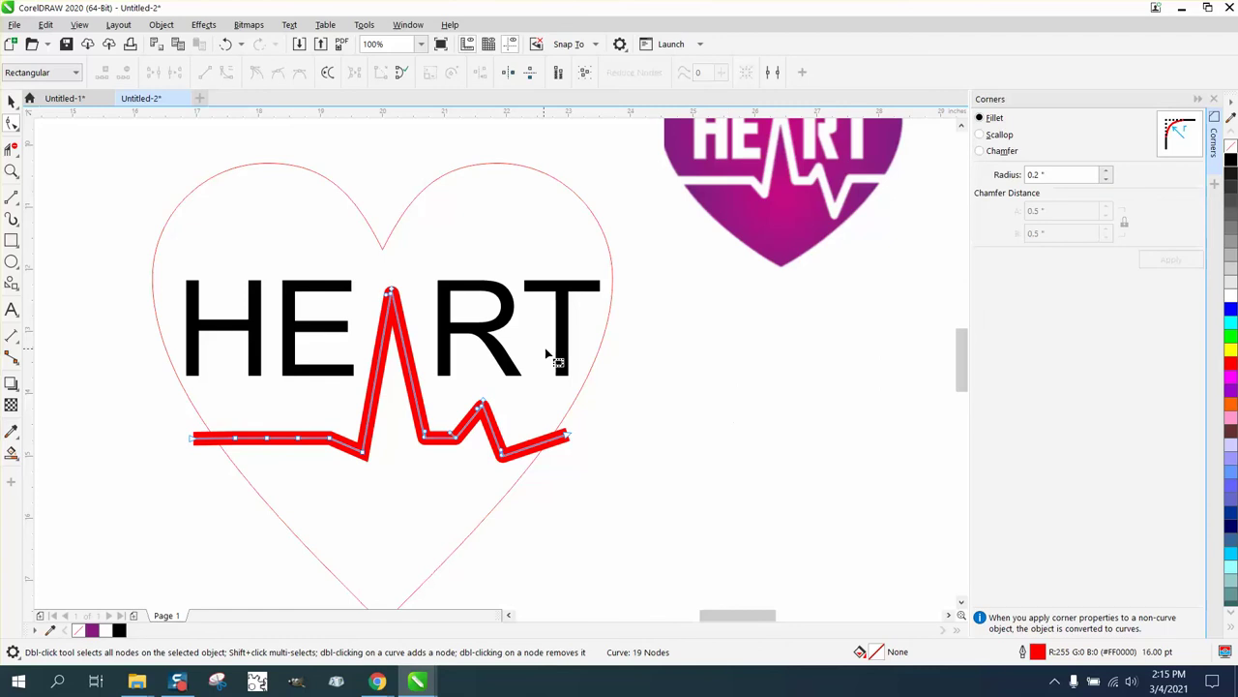
click(12, 101)
click(283, 259)
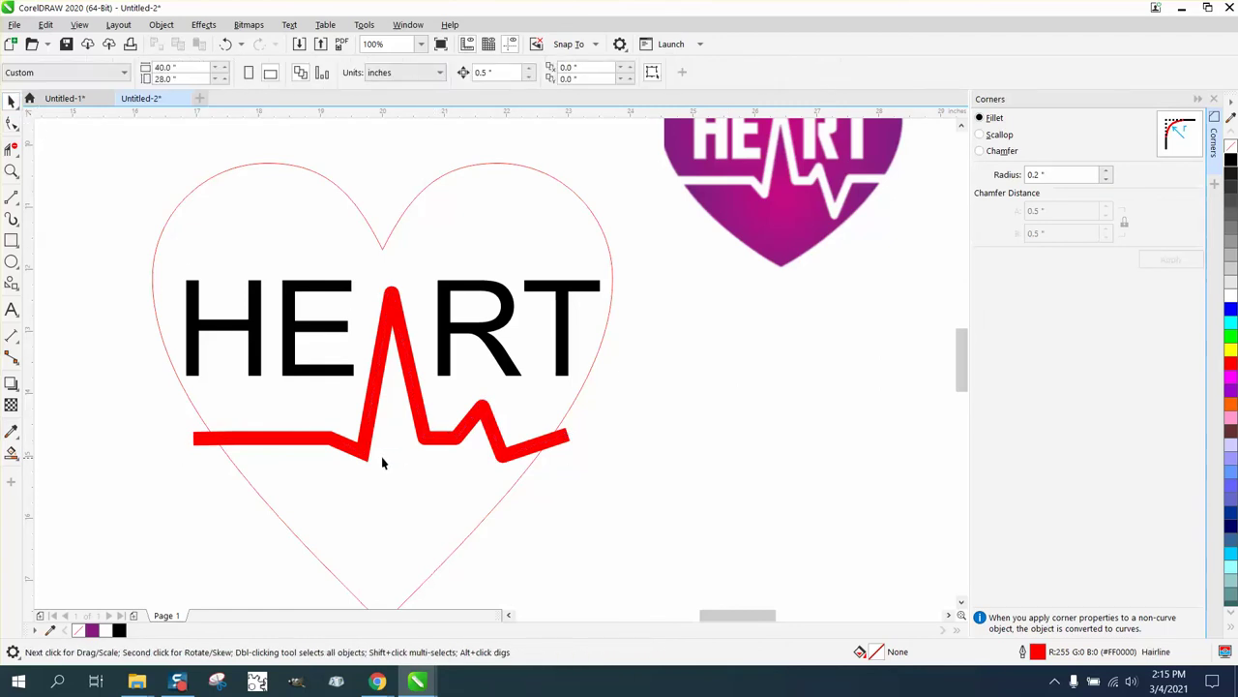
Try a 0.2 inch fillet on the low corner just before the tall peak and undo it
click(12, 123)
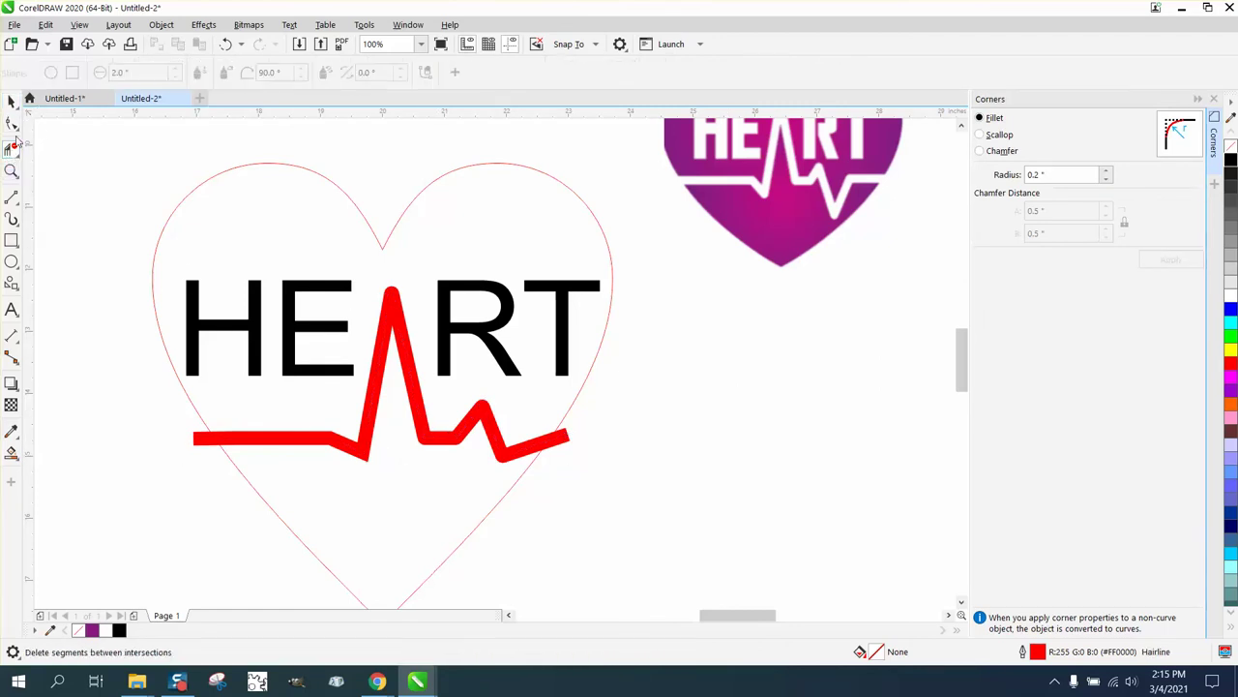
click(371, 461)
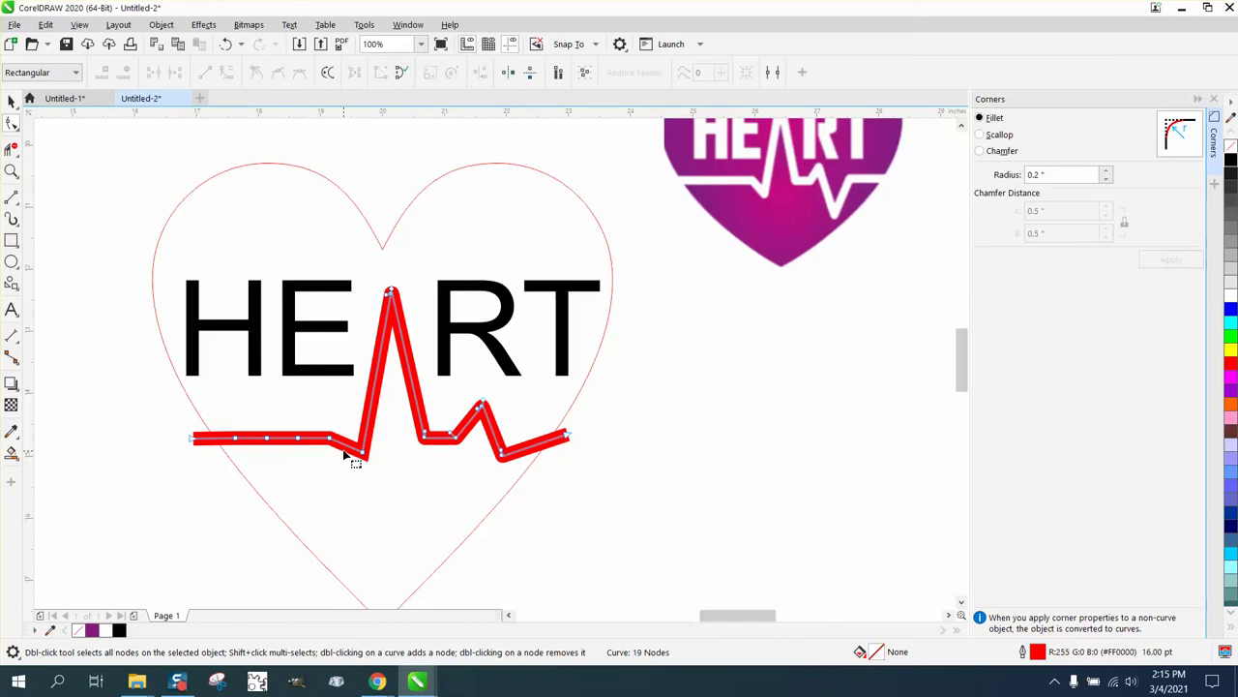
key(ctrl+a)
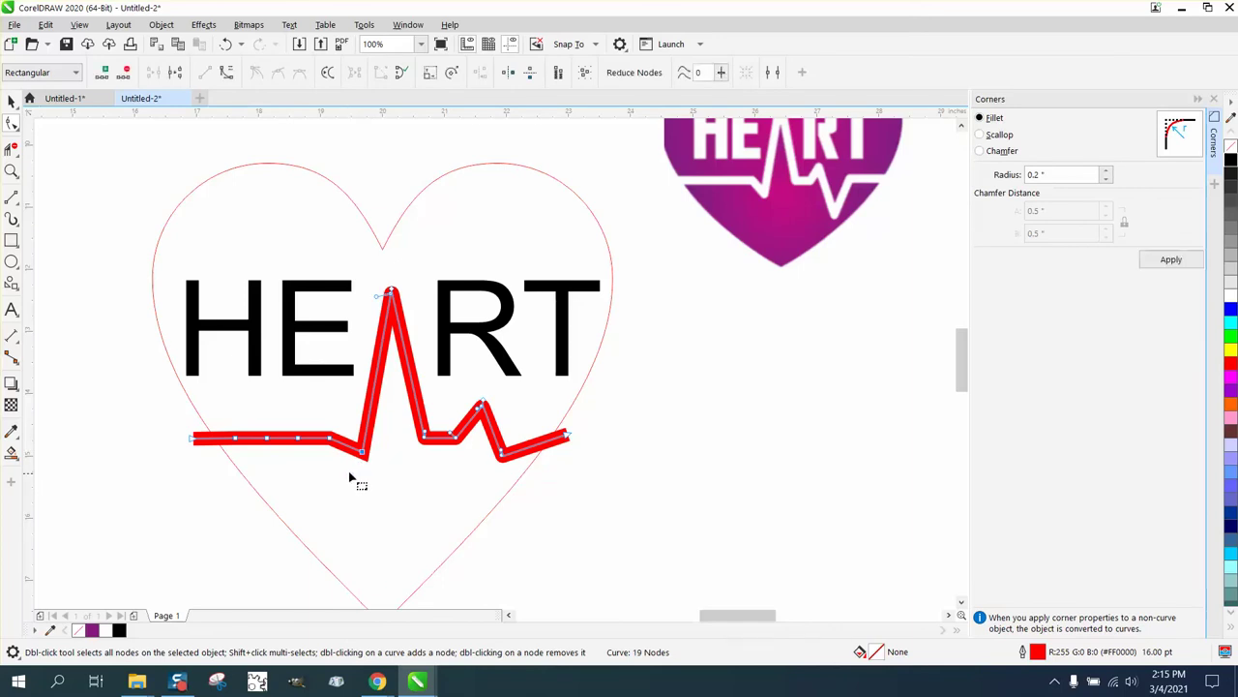
click(1170, 260)
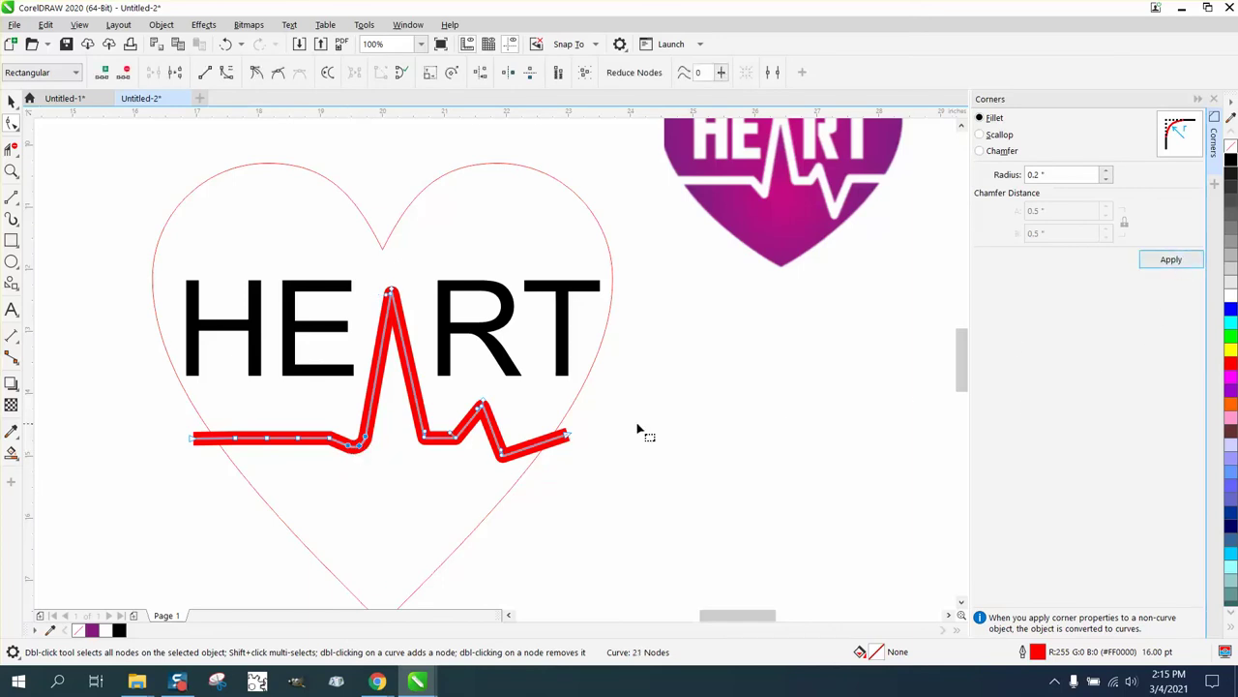
click(225, 44)
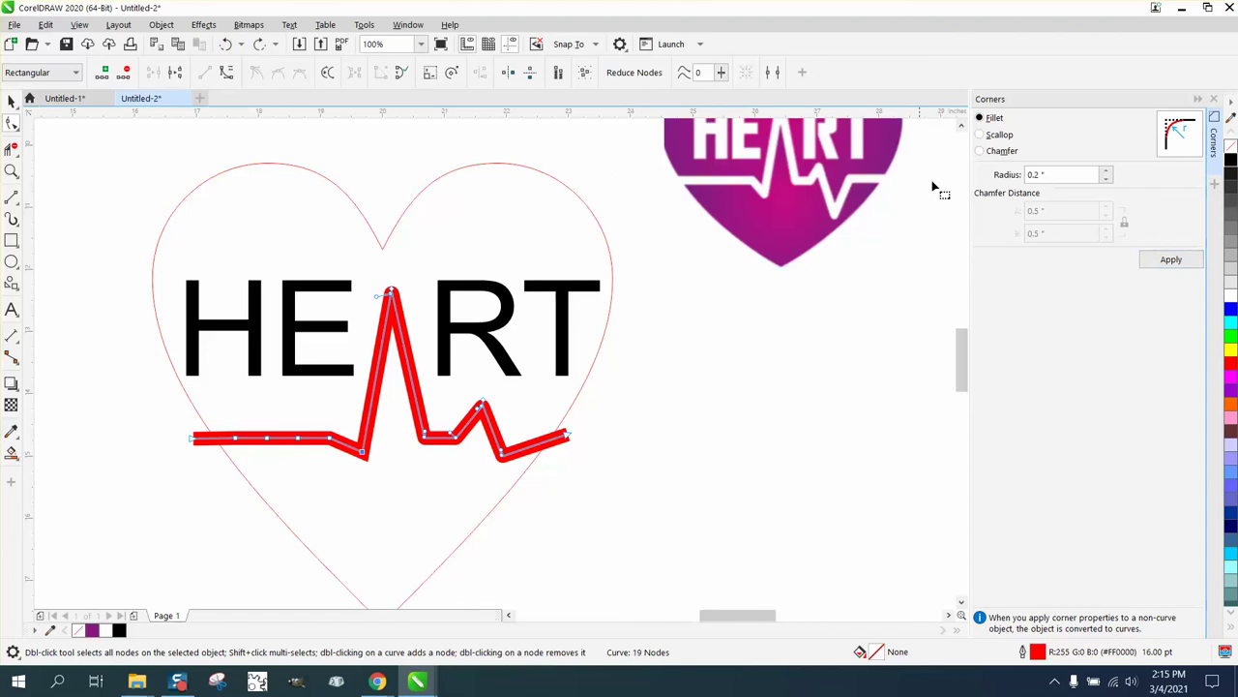
Round the low corner just before the tall peak with a 0.01 inch fillet and deselect the line
double_click(1058, 178)
text(.01)
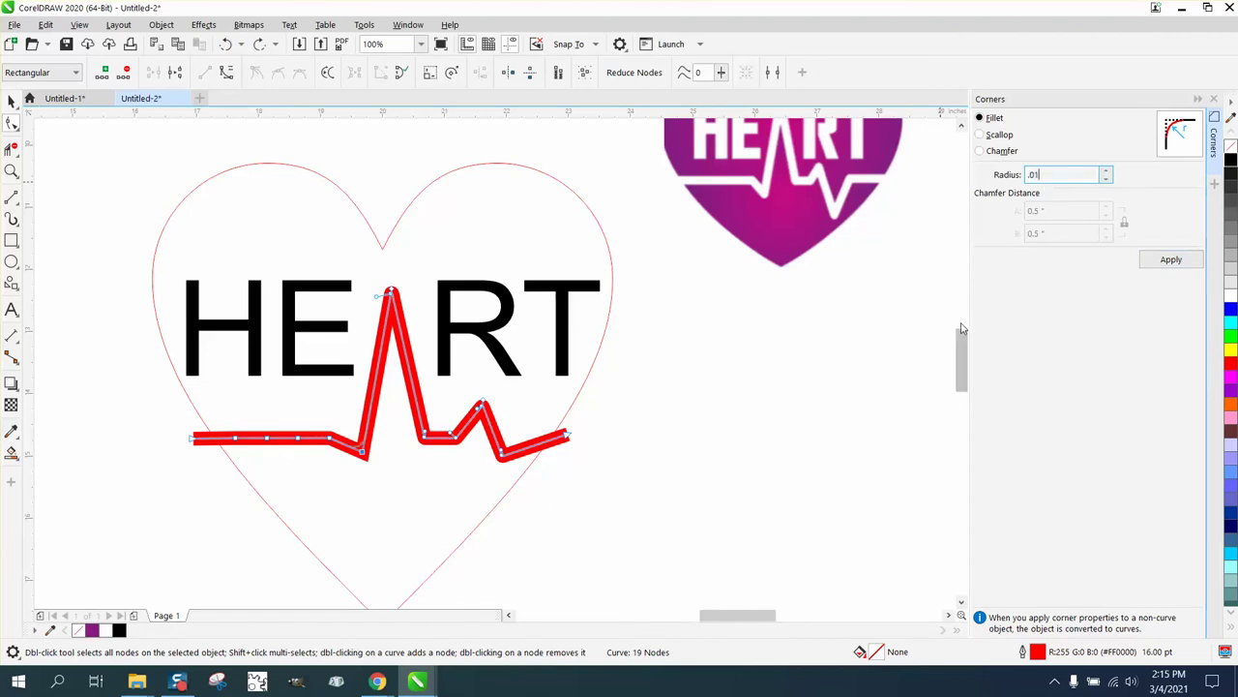
click(1171, 261)
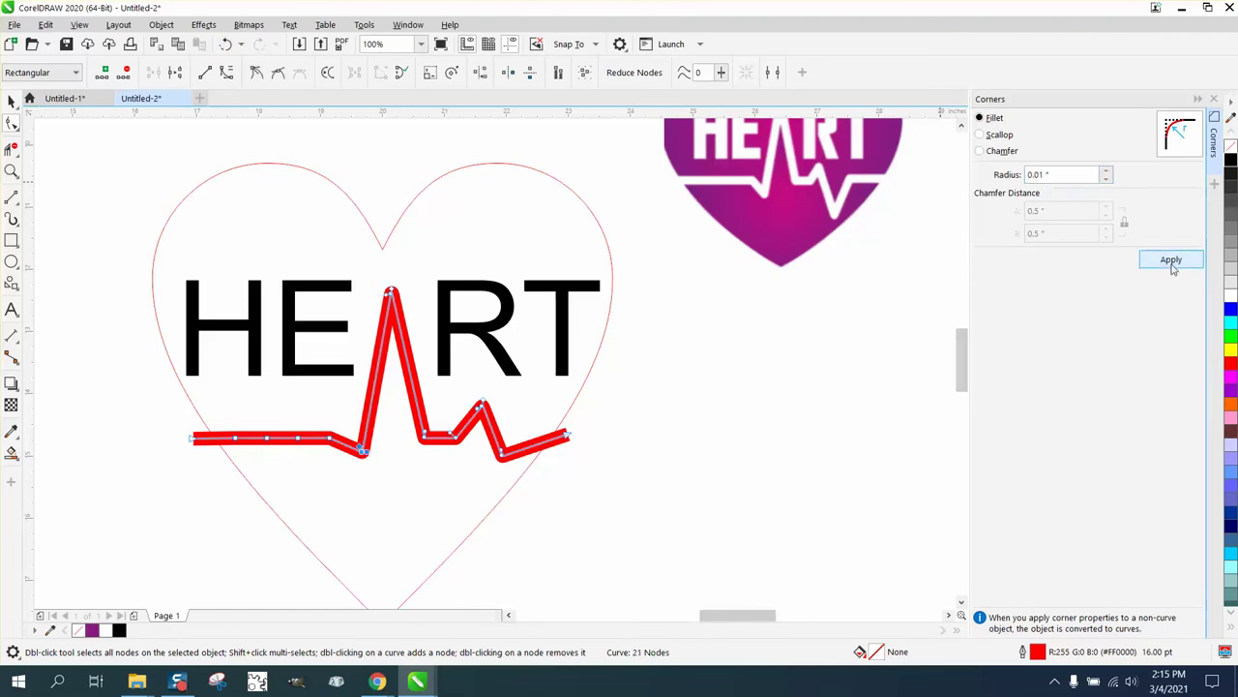
click(12, 101)
click(170, 255)
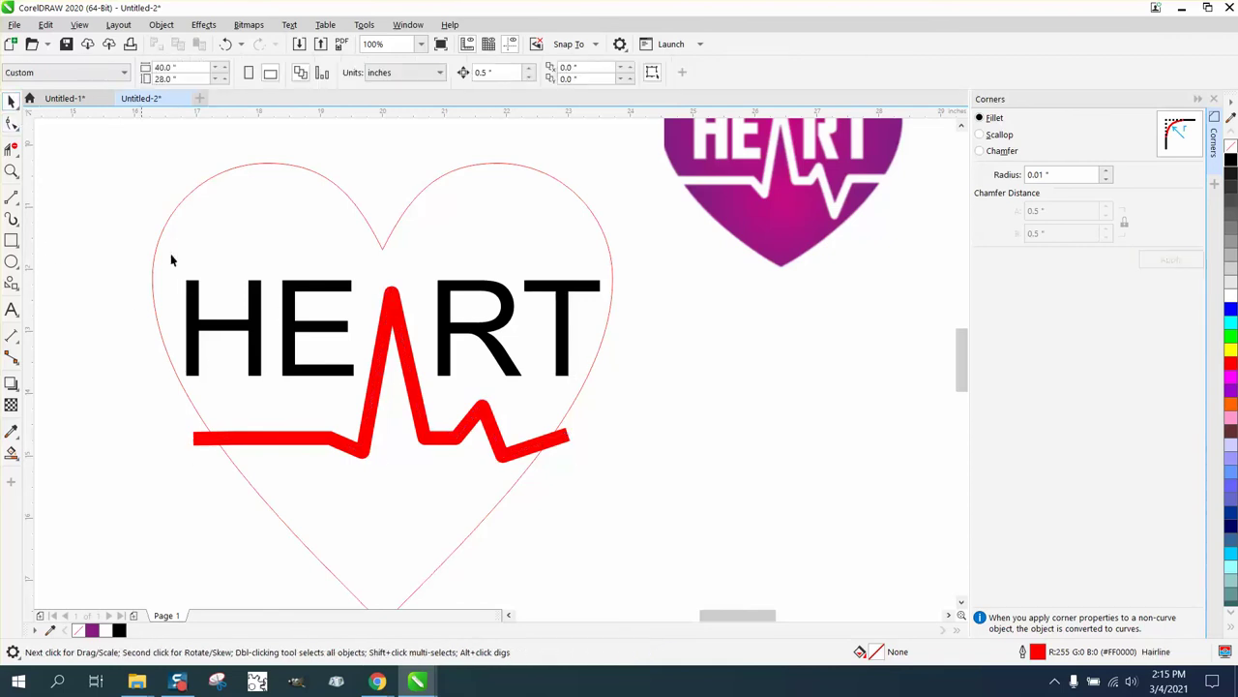
Try purple Smart Fills in the heart below and above the heartbeat line, shift the upper fill, and undo everything
click(399, 356)
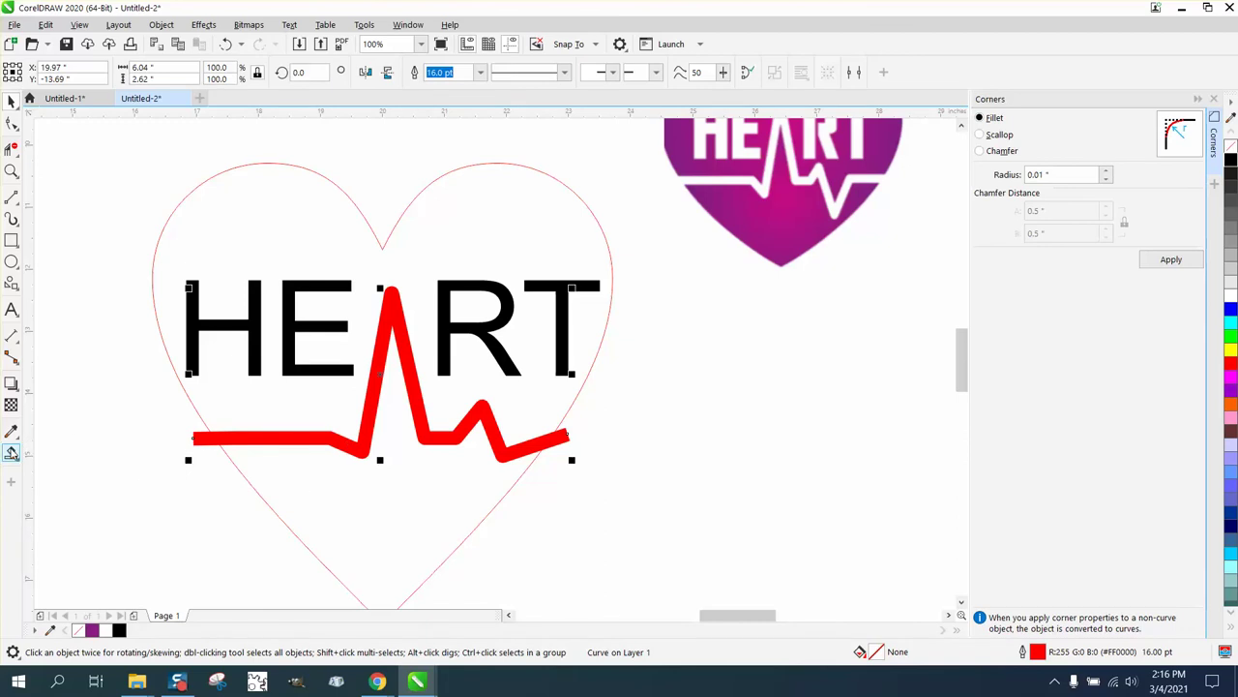
click(12, 451)
click(286, 483)
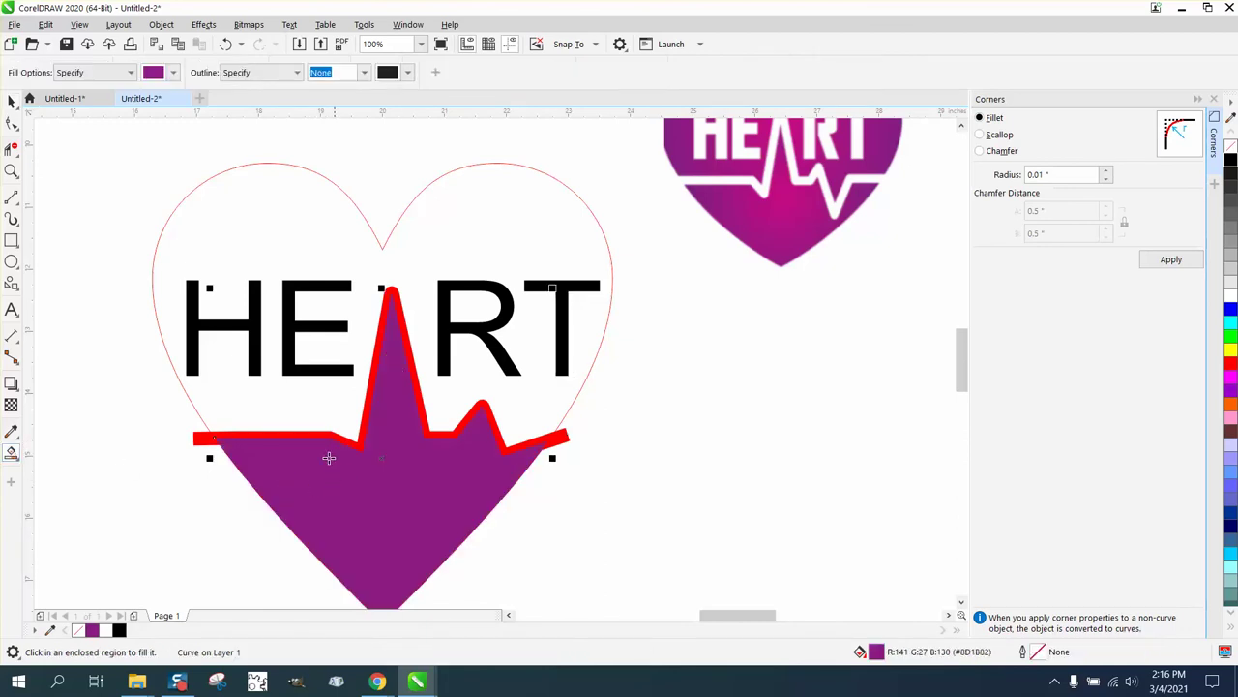
click(307, 397)
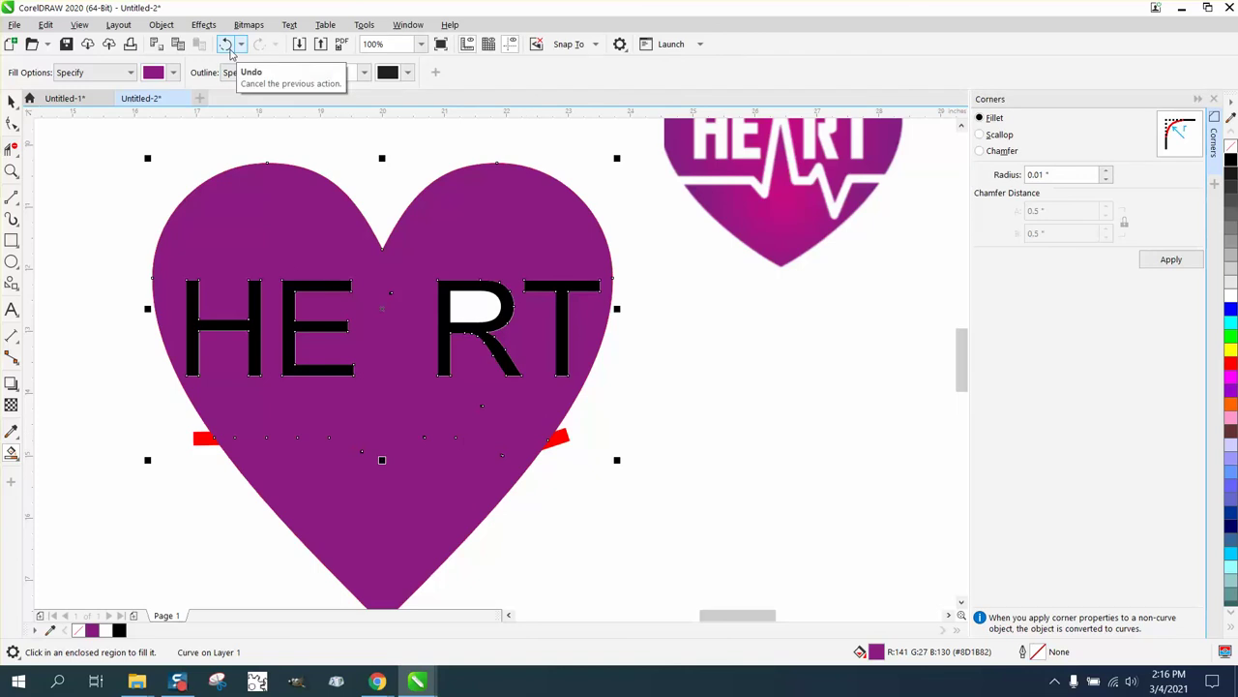
key(space)
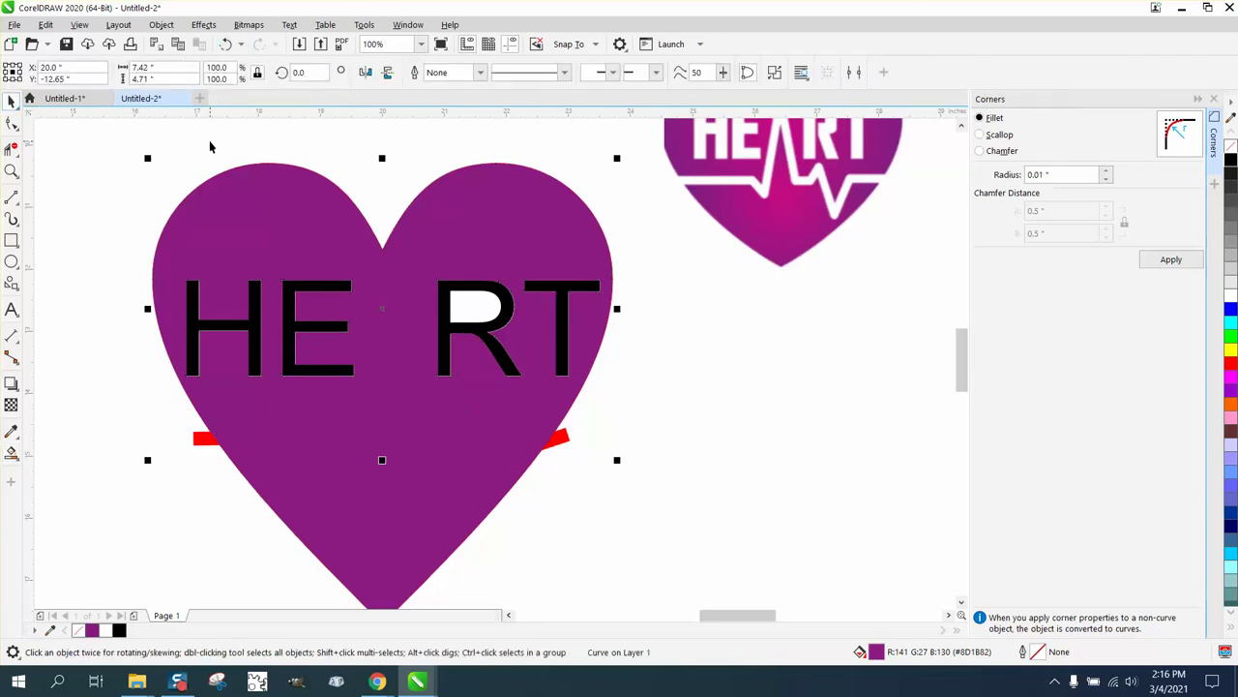
drag(254, 188, 249, 174)
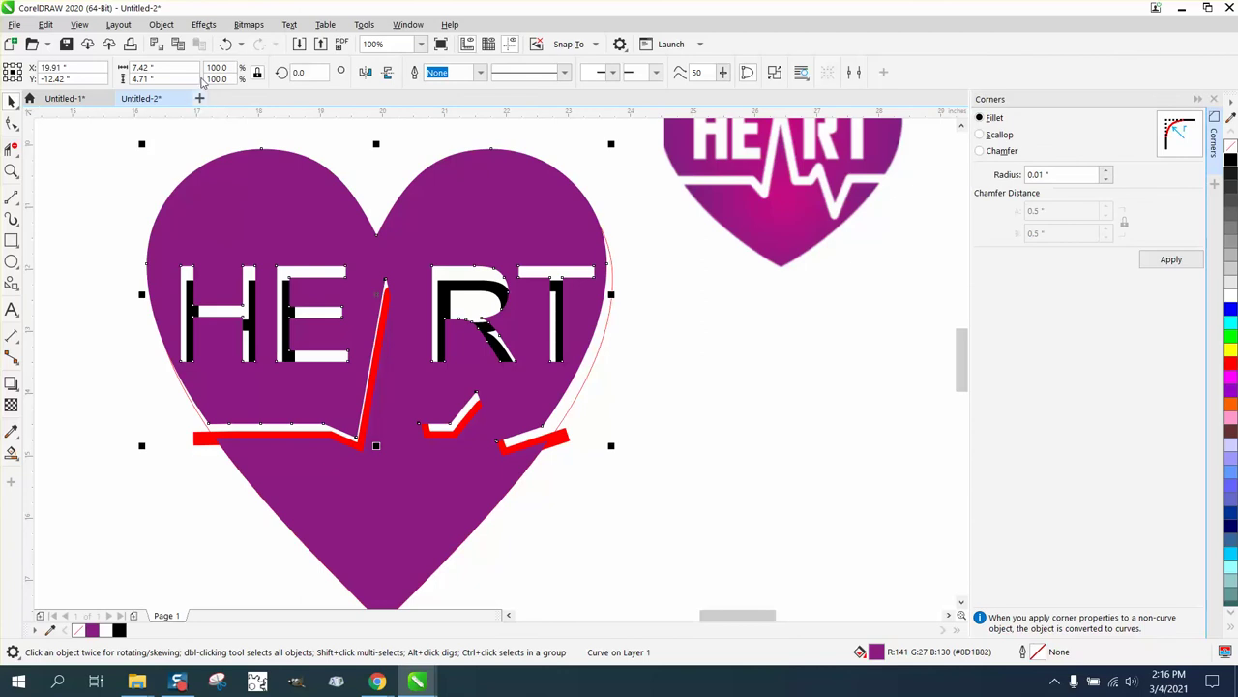
click(226, 43)
click(226, 44)
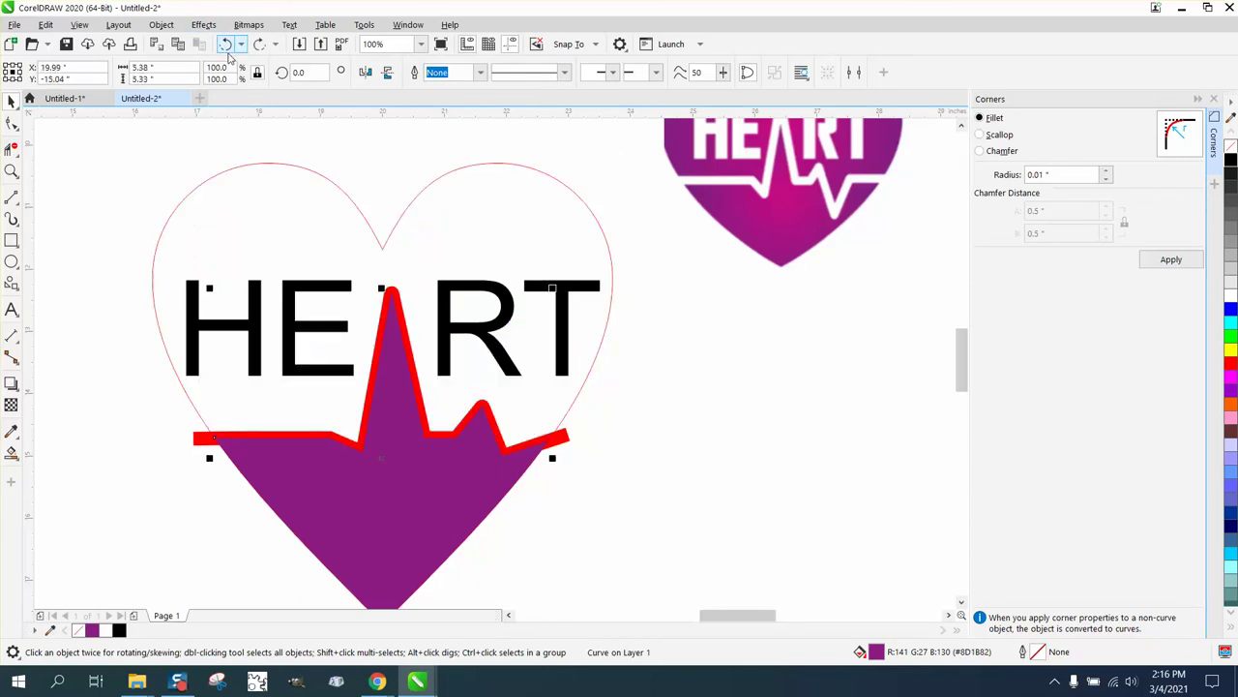
click(226, 43)
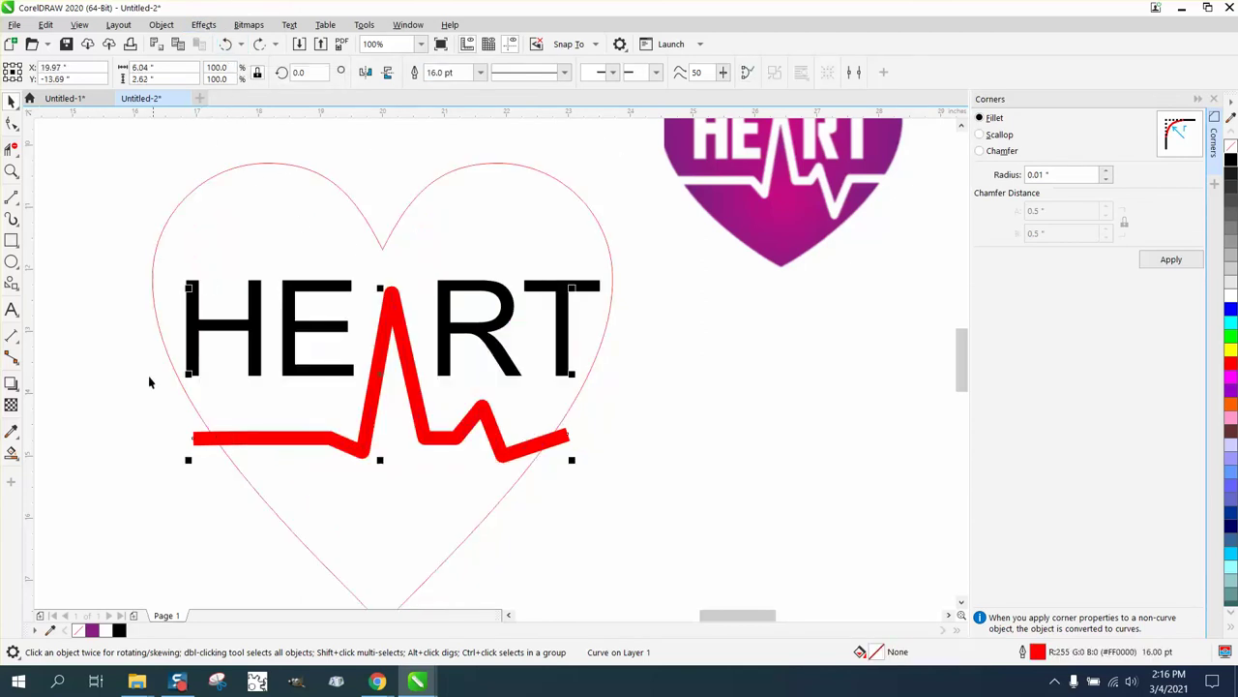
Convert the heartbeat line's outline to an object and Smart Fill the R's counter and the heart above and below the line with purple #8D1B82
click(161, 24)
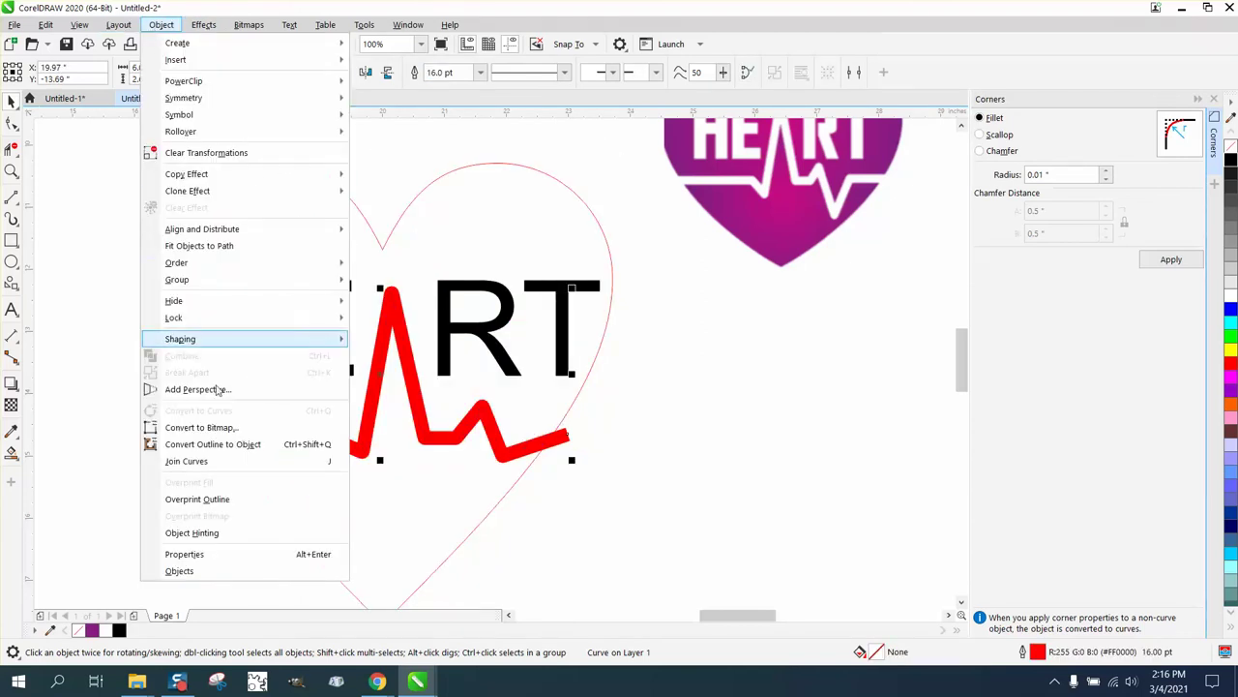
click(238, 443)
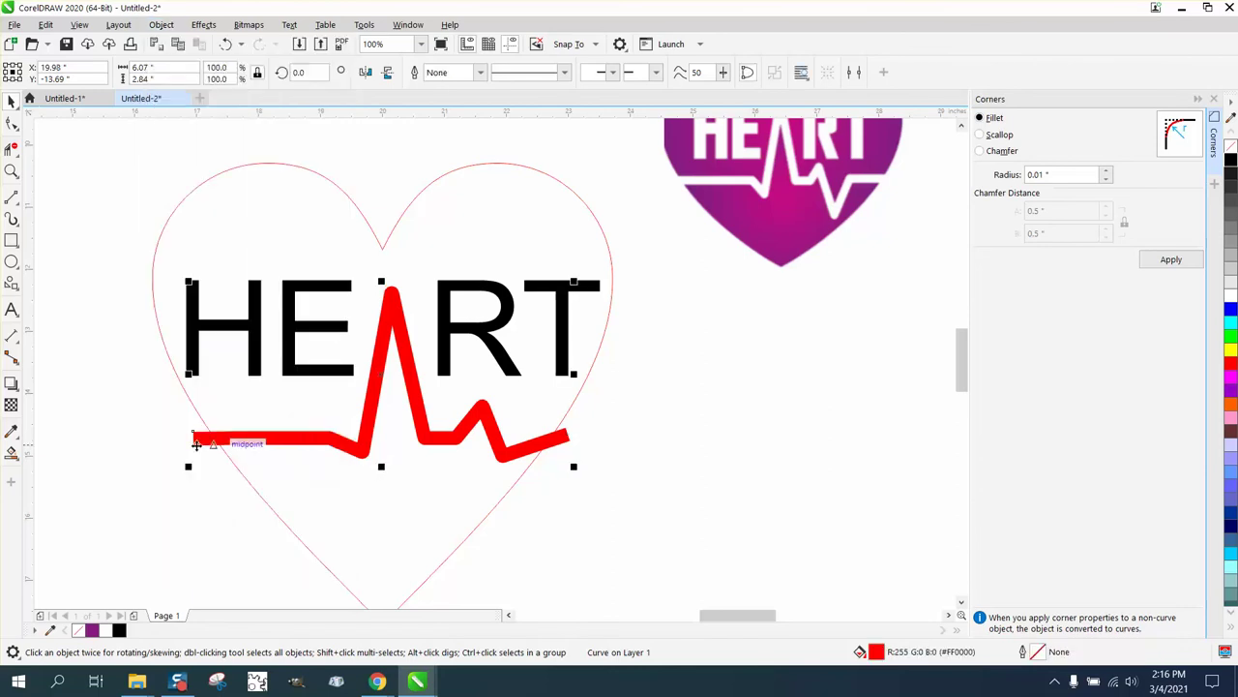
click(11, 454)
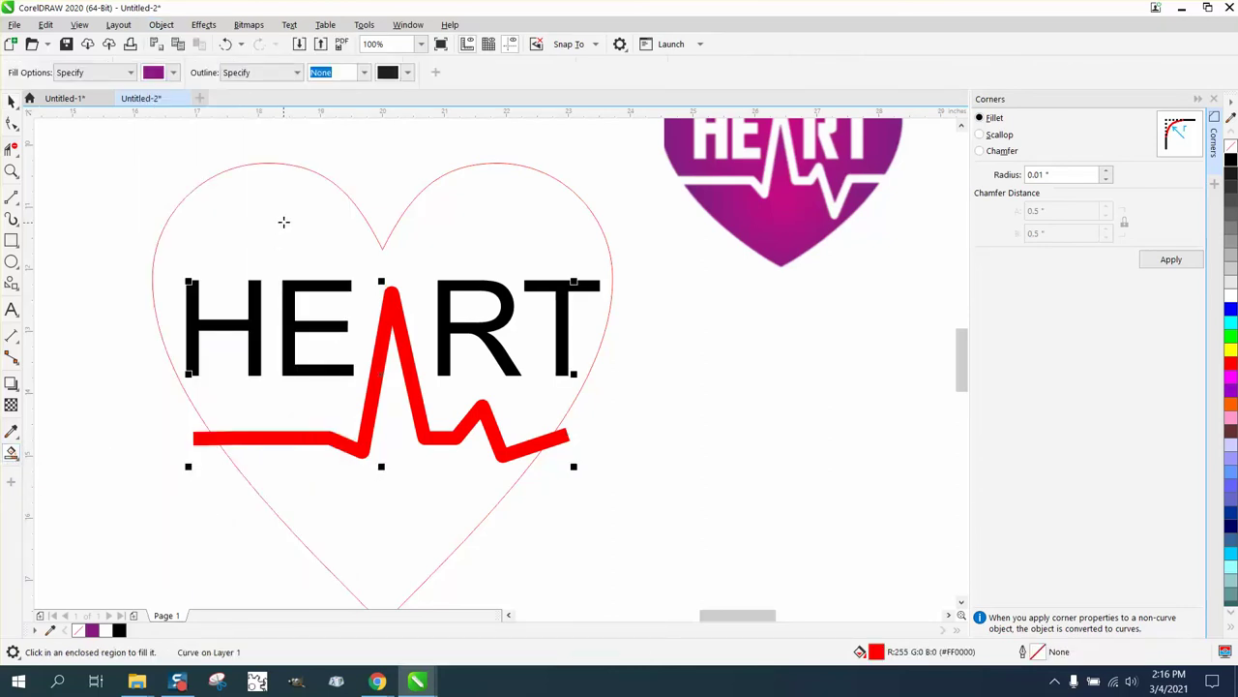
click(174, 73)
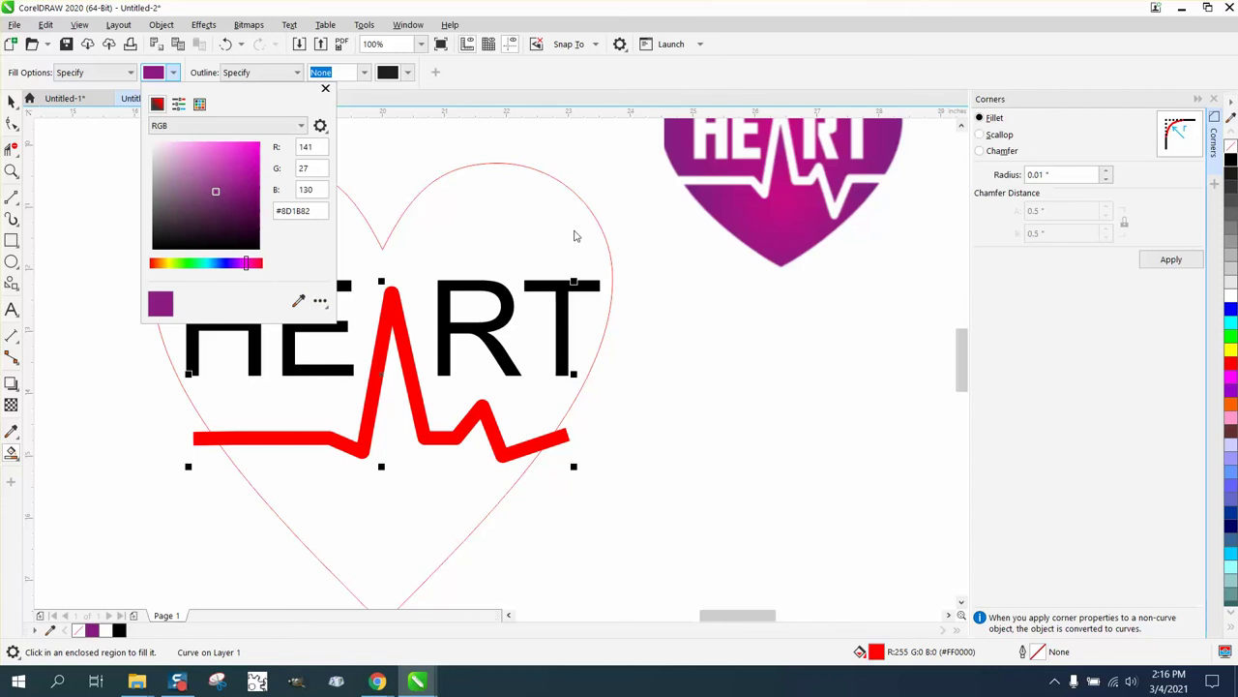
click(519, 230)
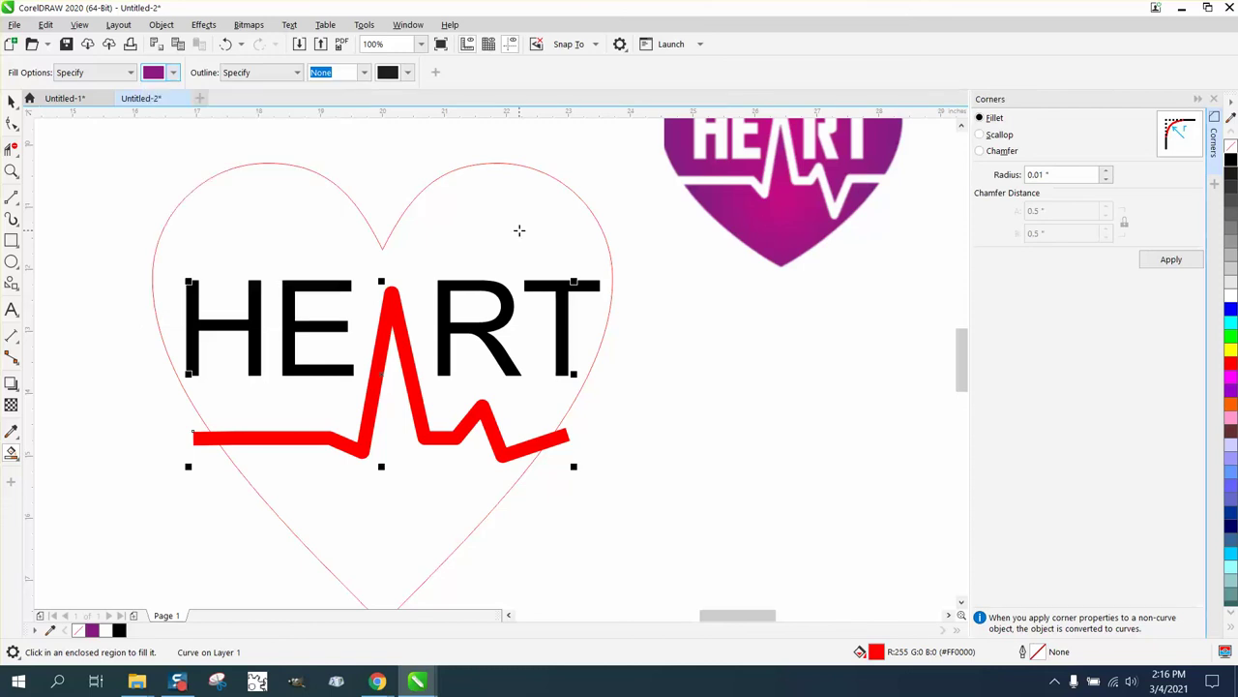
click(478, 301)
click(491, 232)
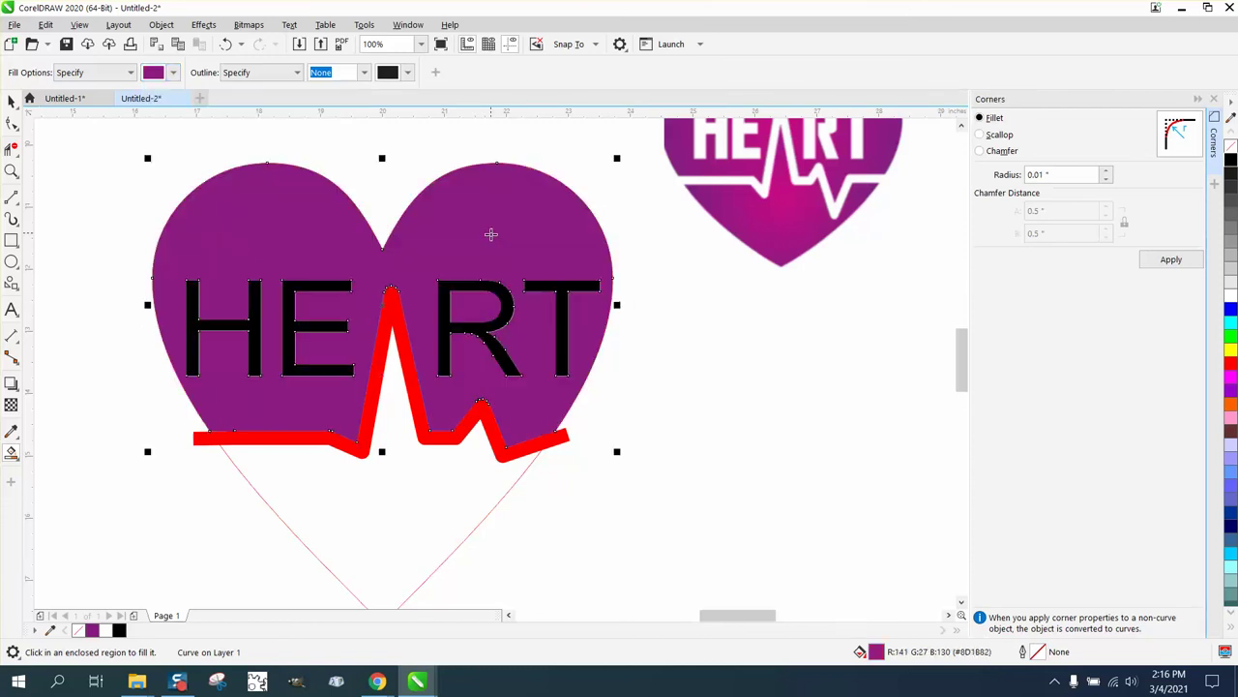
click(387, 469)
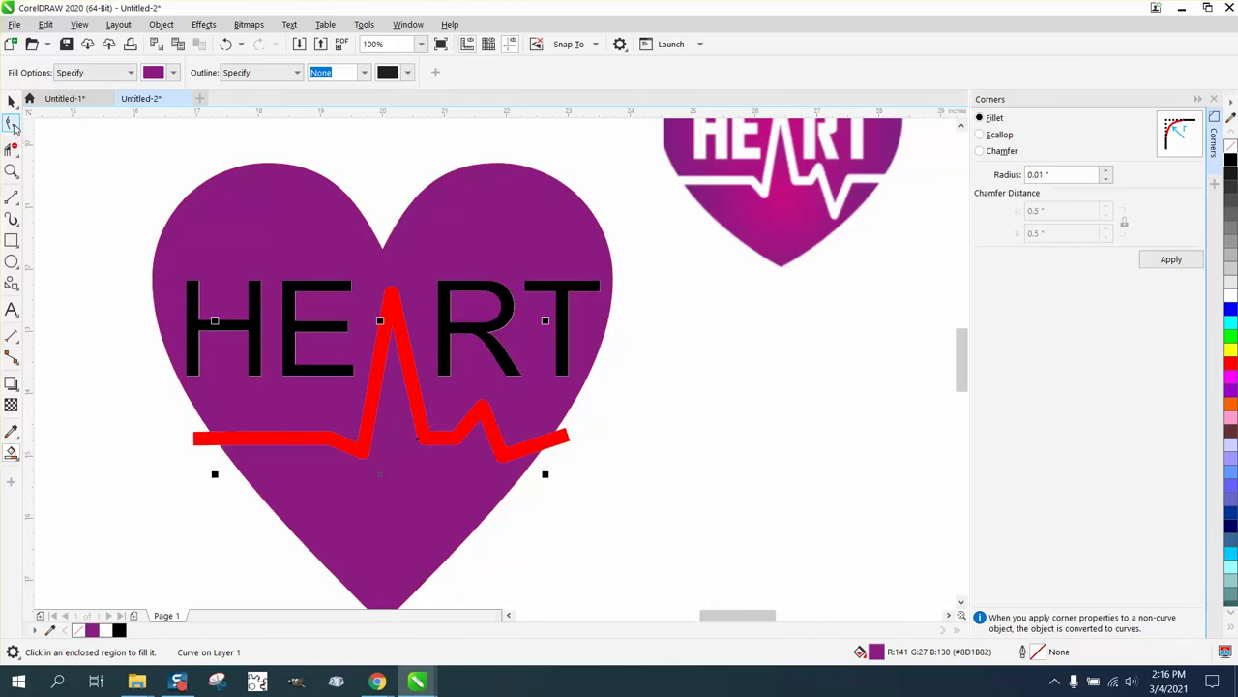
Select the HE and RT lettering with the R's counter and give them a white fill and a black hairline outline
key(space)
drag(109, 245, 646, 401)
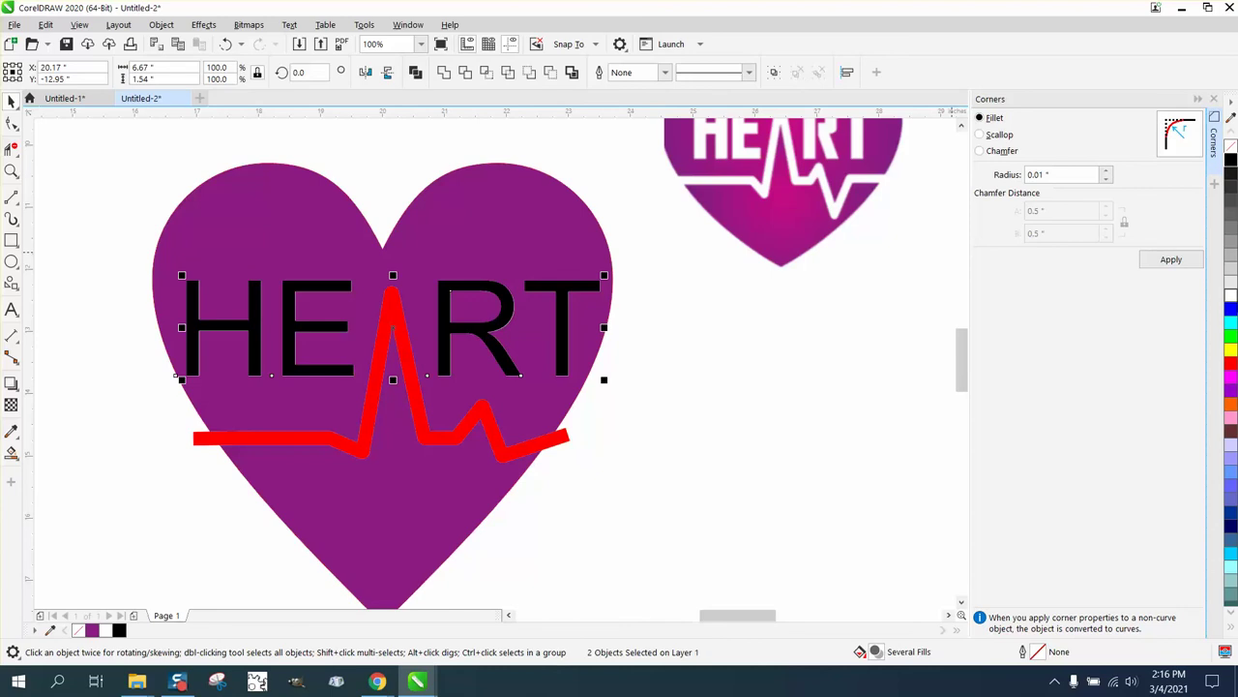
right_click(1230, 295)
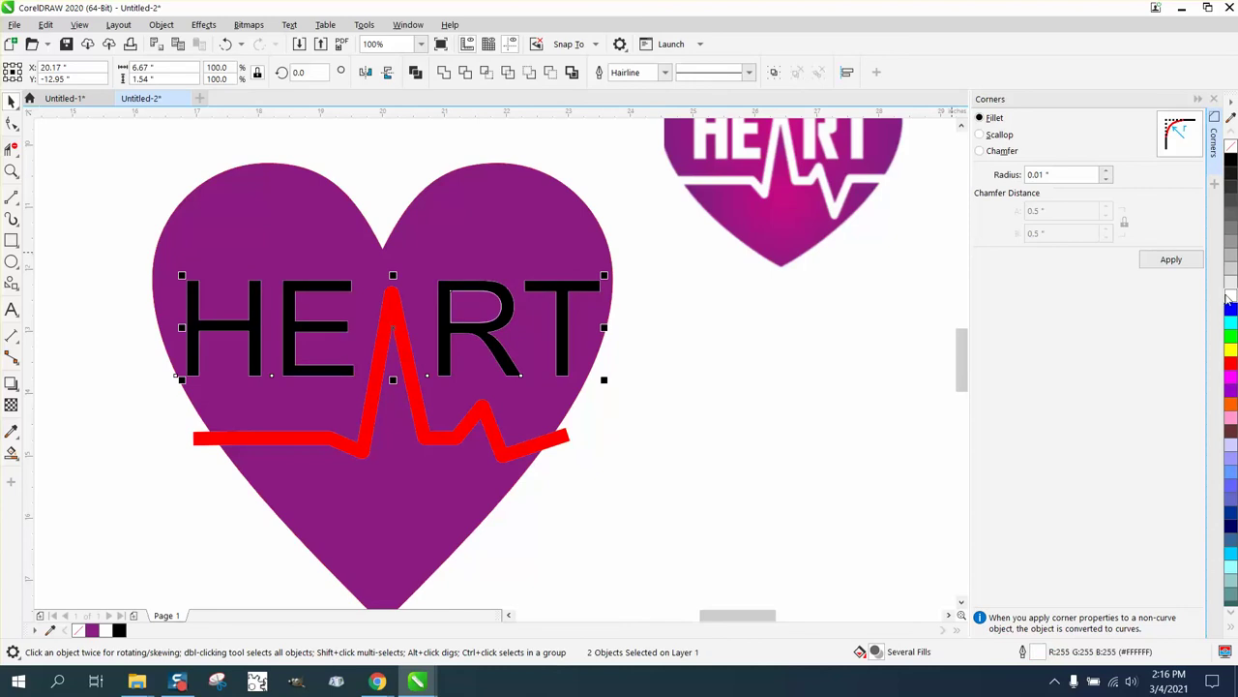
click(1231, 301)
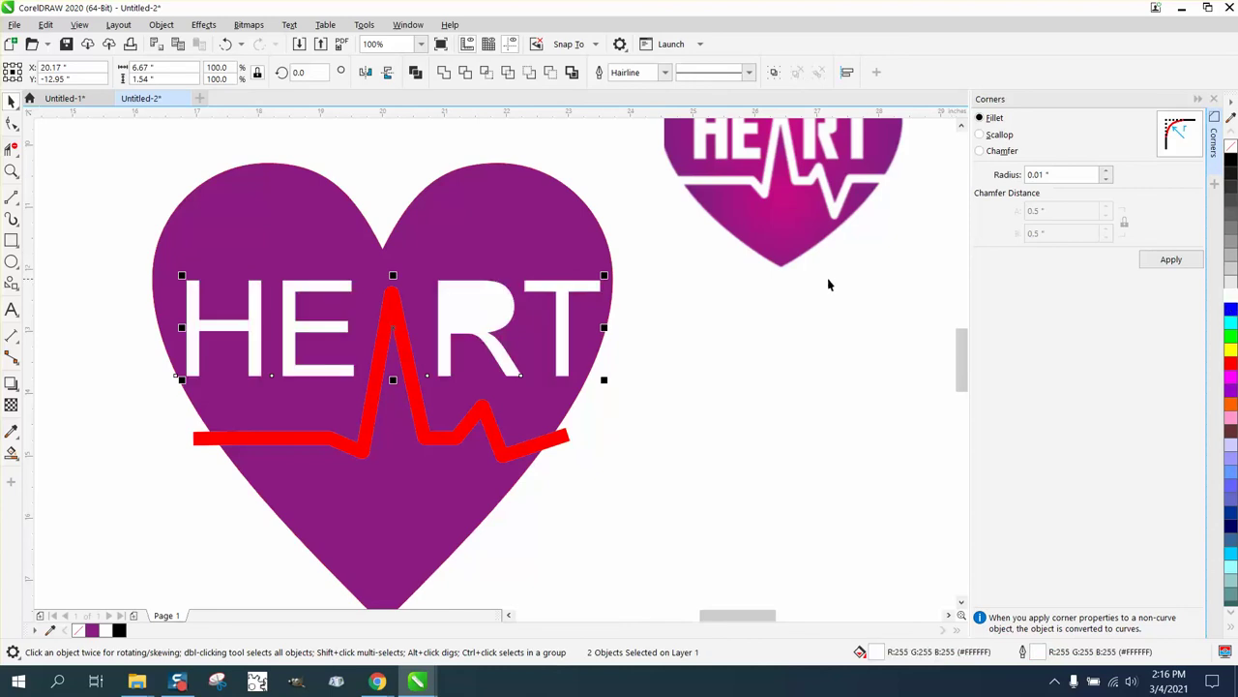
right_click(1232, 164)
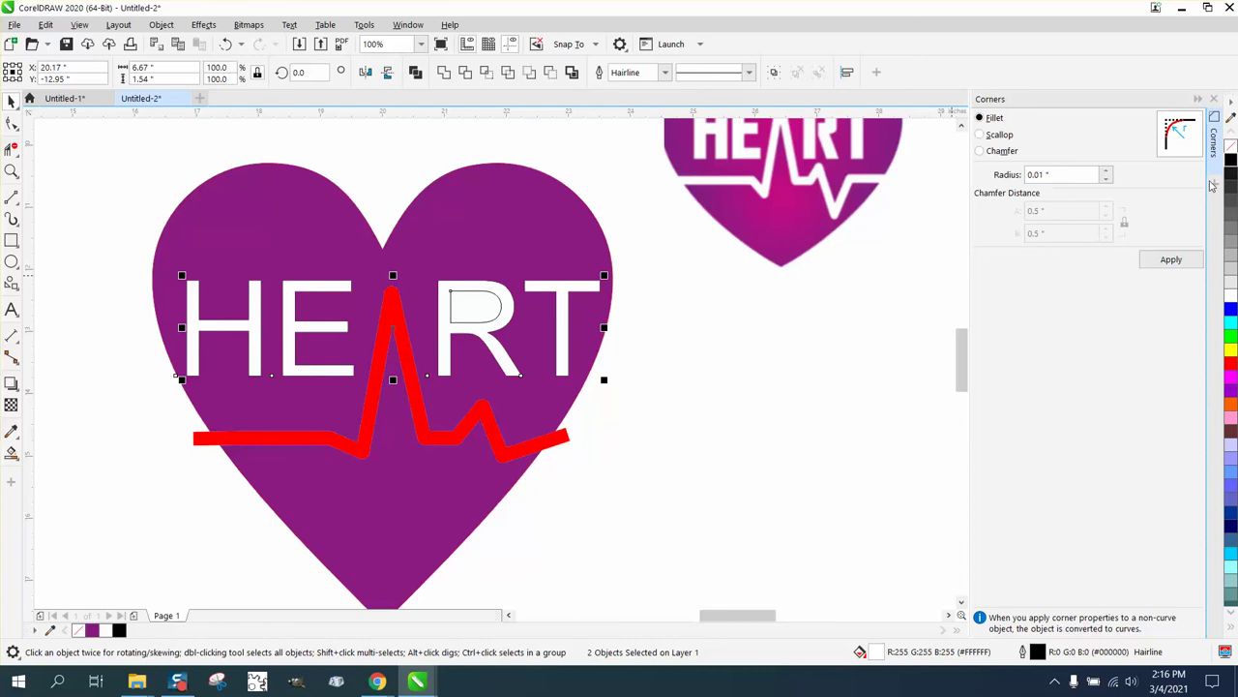
Smart Fill the enclosed counter of the letter R with purple #8D1B82
click(13, 453)
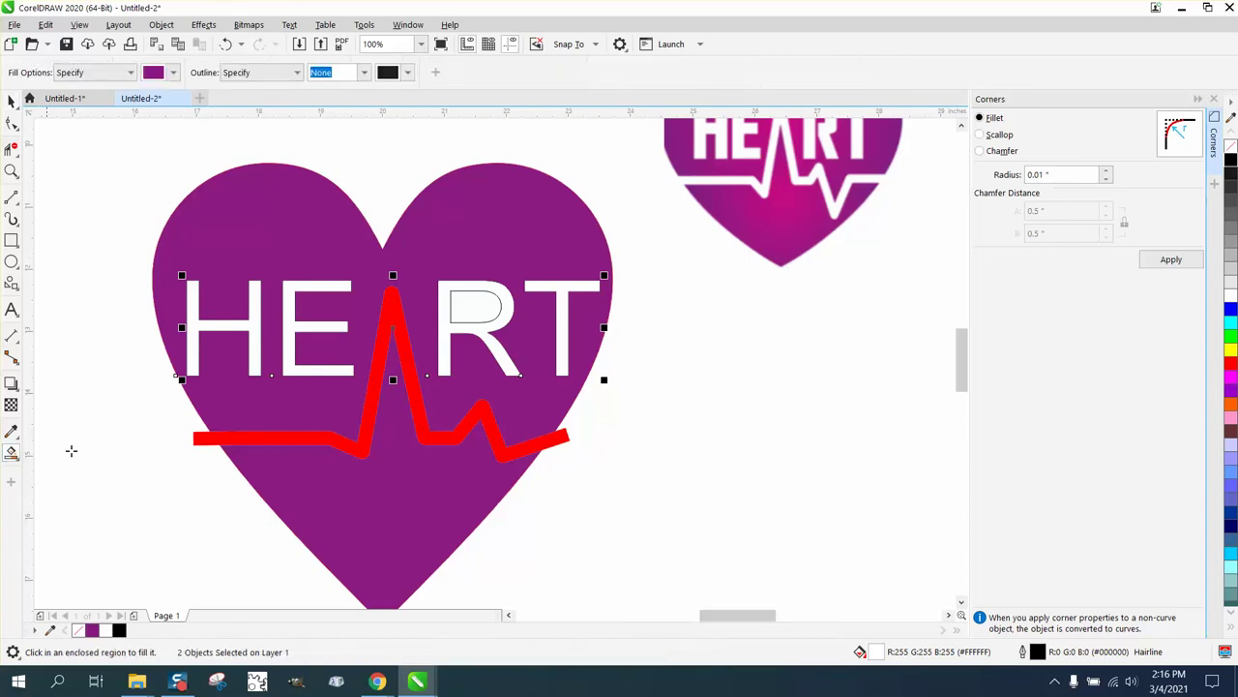
click(774, 226)
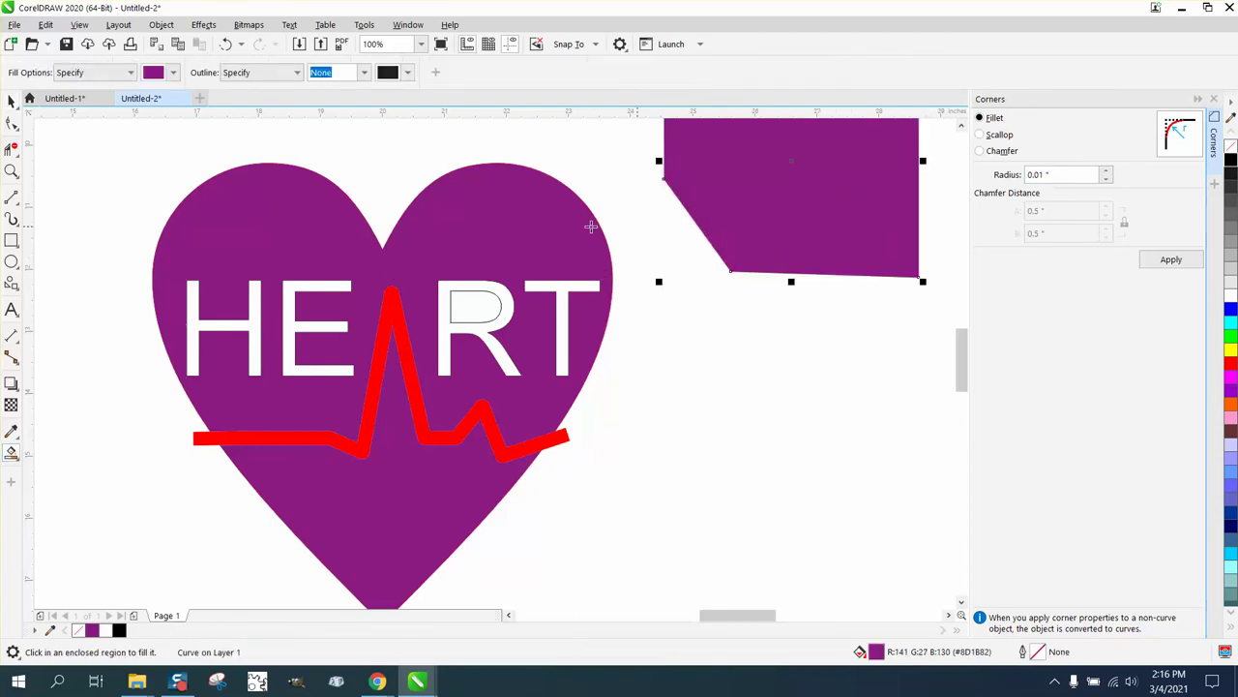
click(225, 44)
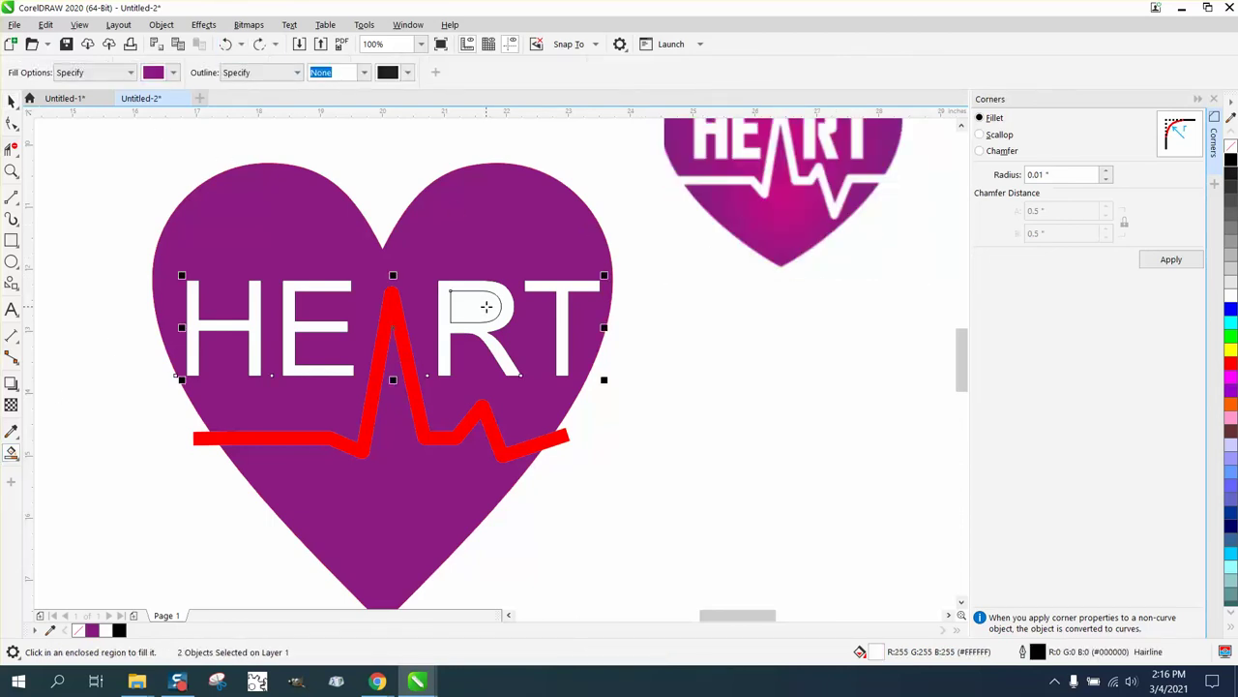
click(485, 306)
click(12, 101)
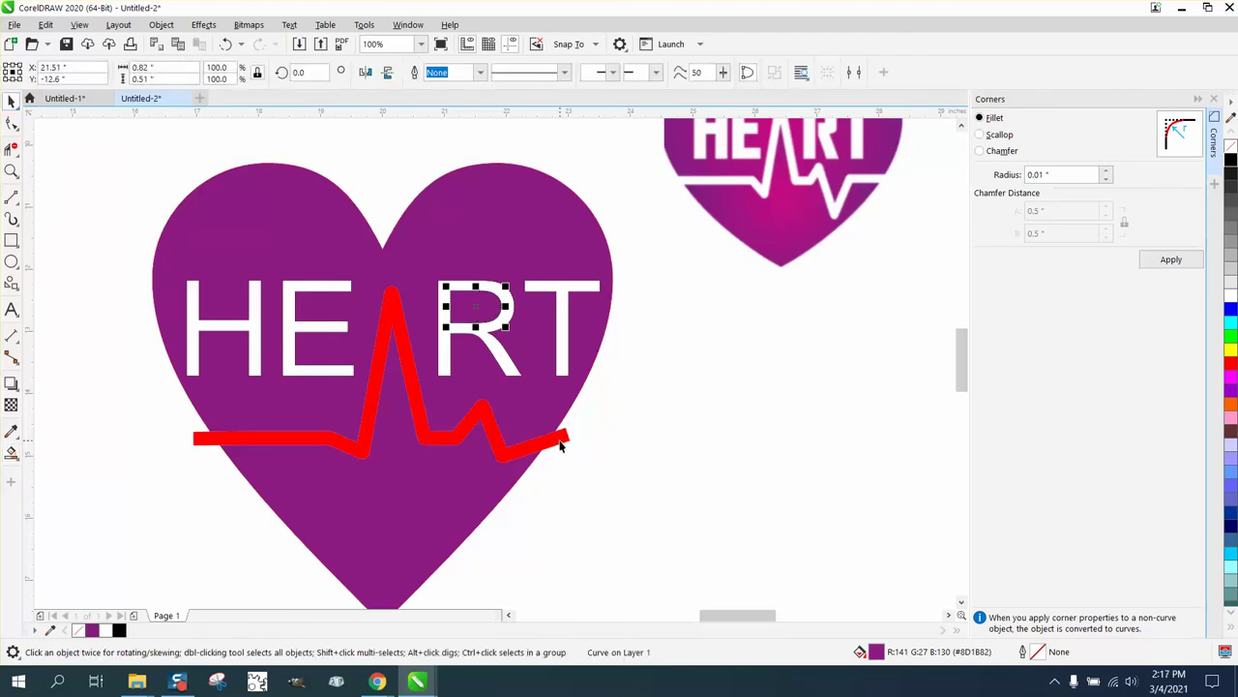
Move the red heartbeat shape off the heart and delete it
drag(559, 444, 969, 481)
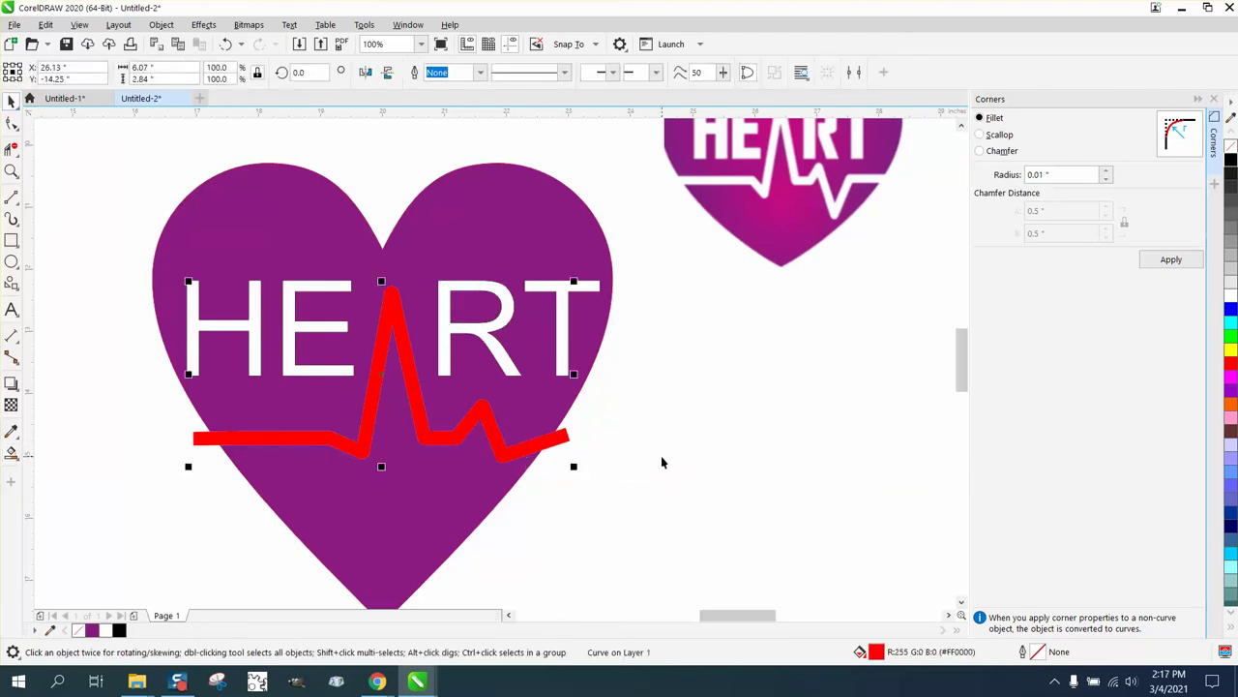
key(Delete)
Move the reference heart image level with the recreated heart and enlarge it to about 4.88 by 4.47 inches for comparison
scroll(620, 402, down, 1)
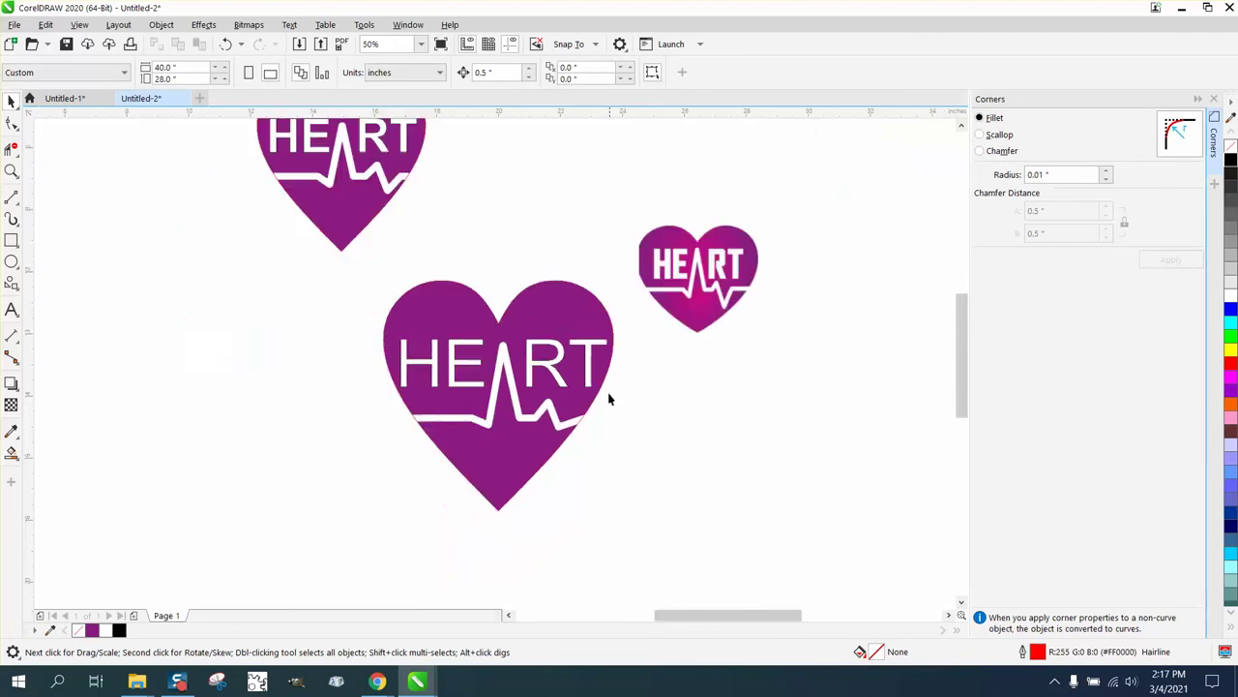
drag(719, 330, 709, 392)
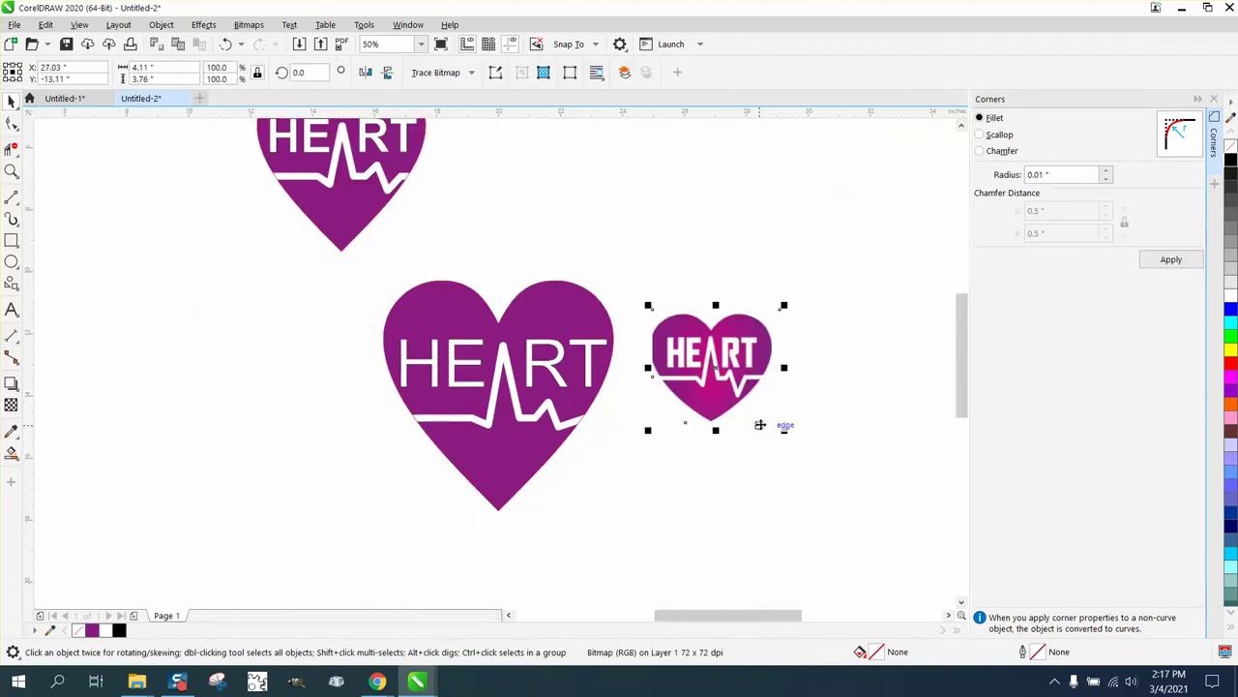
drag(786, 306, 808, 283)
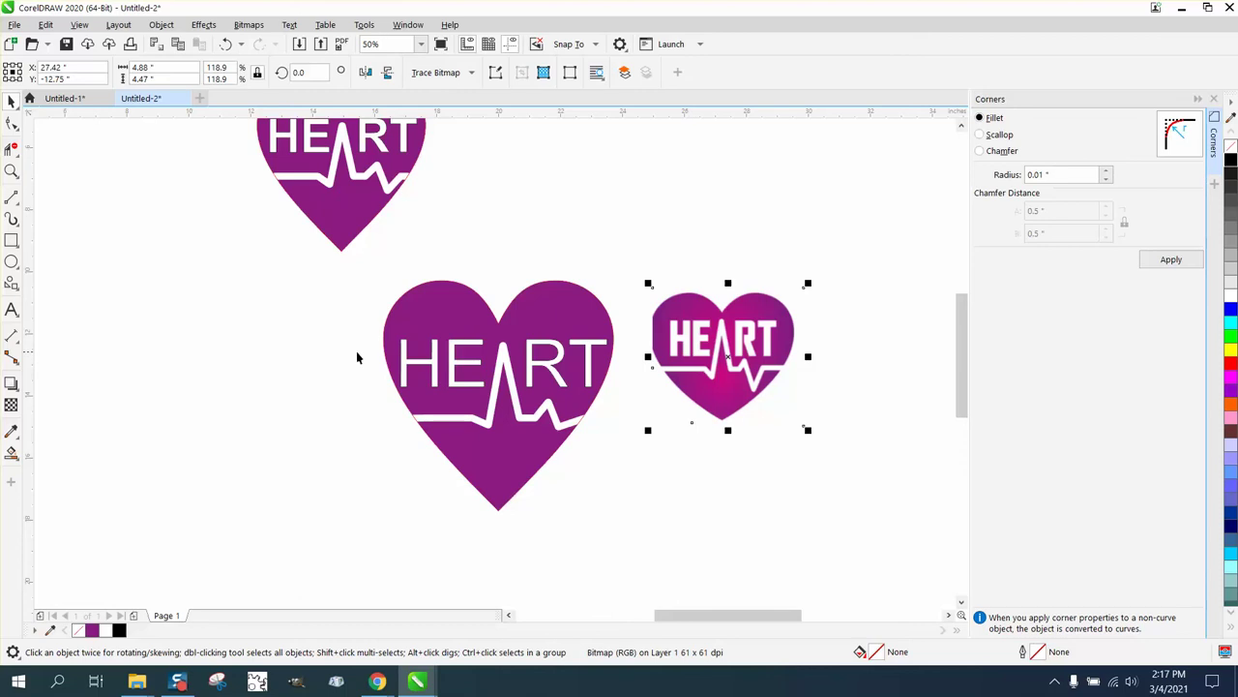
click(12, 172)
drag(360, 268, 730, 509)
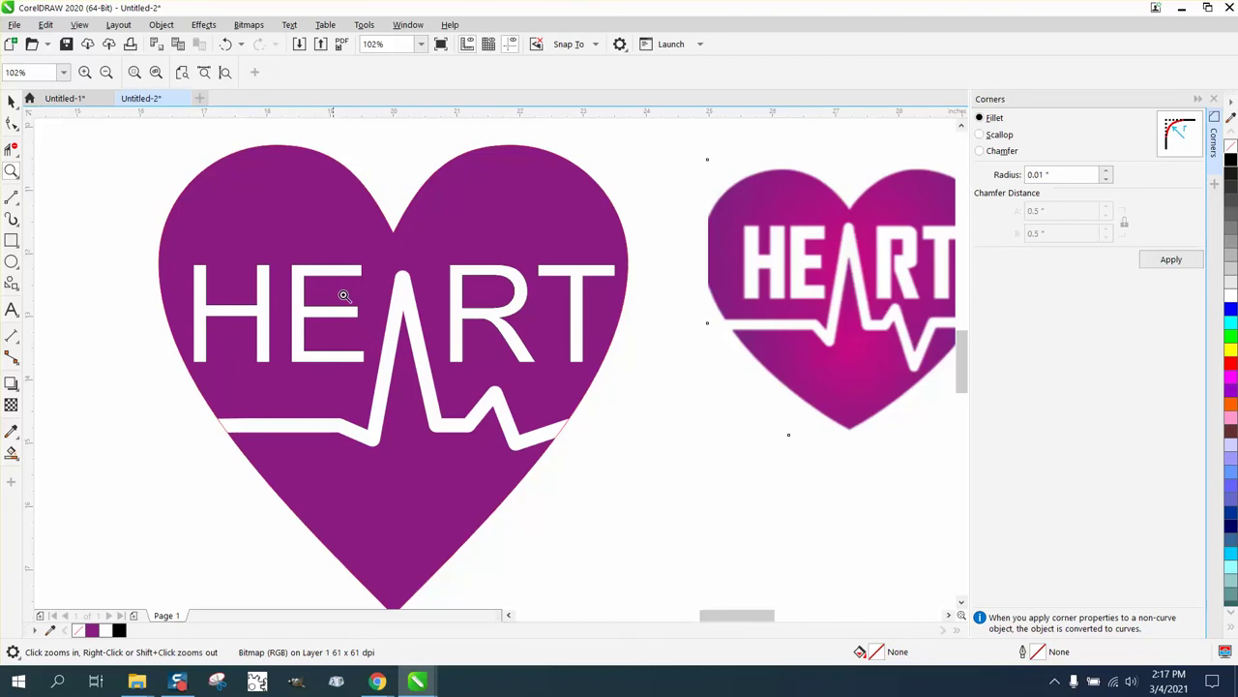
right_click(474, 383)
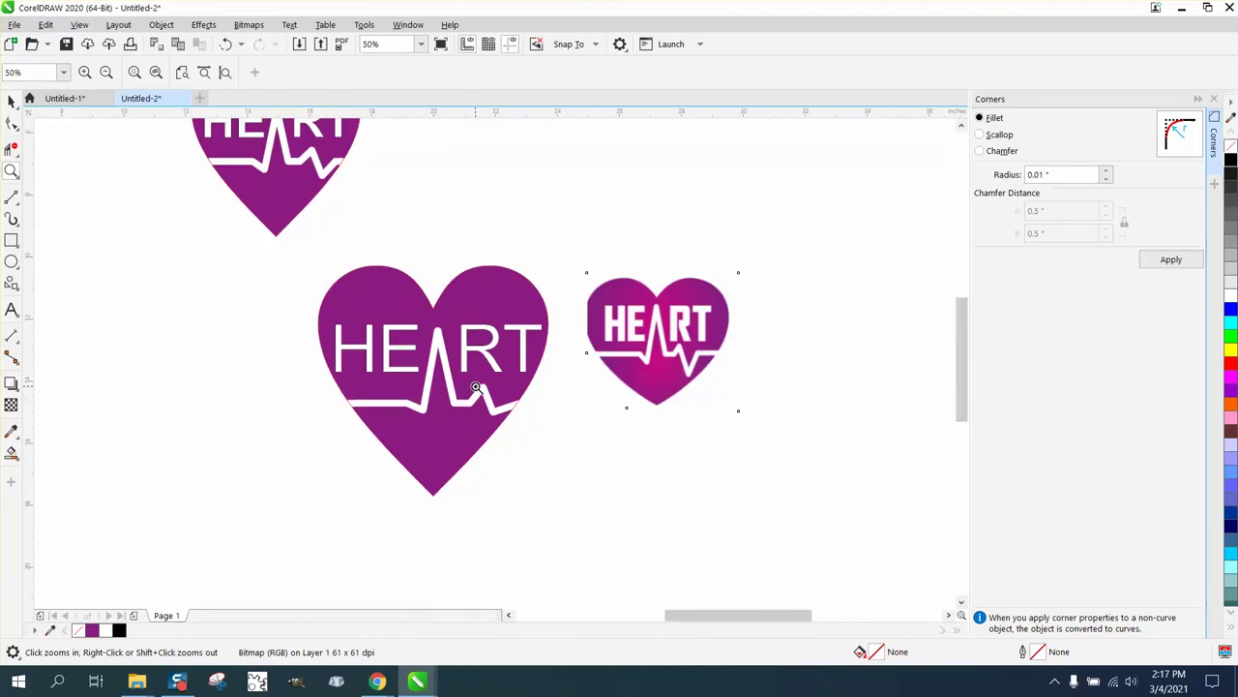